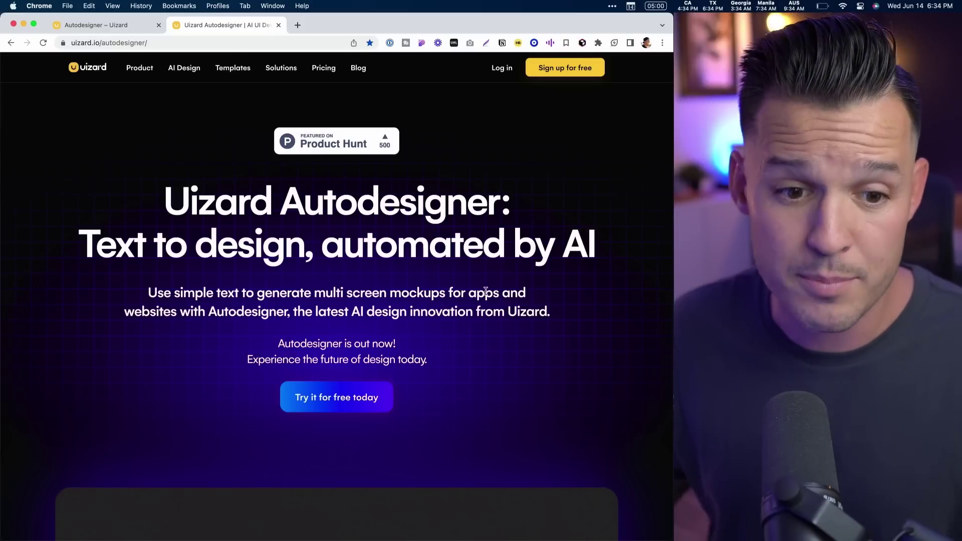
Step: Load example descriptions until the relaxation and meditation app for stressed UX designers appears
scroll(484, 291, "down", 6)
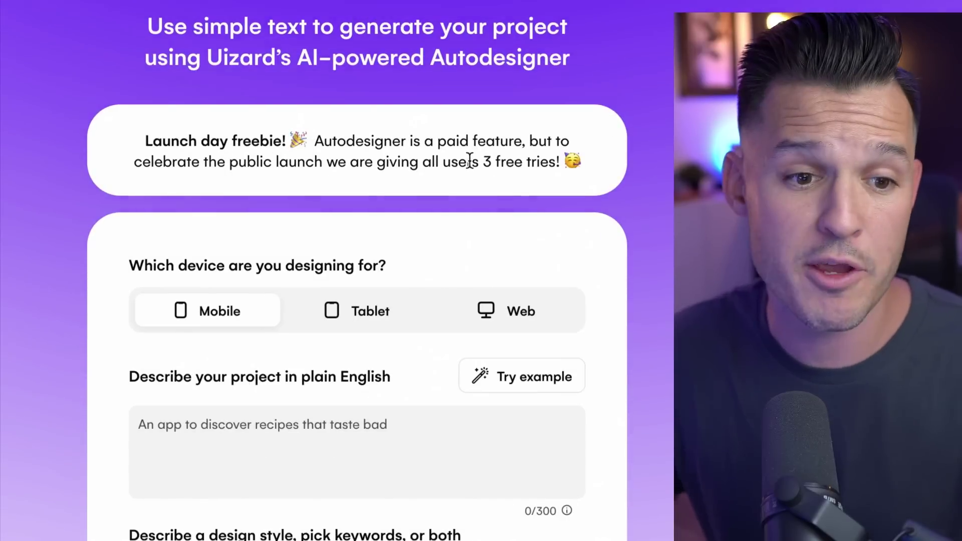
left_click_drag(514, 164, 561, 163)
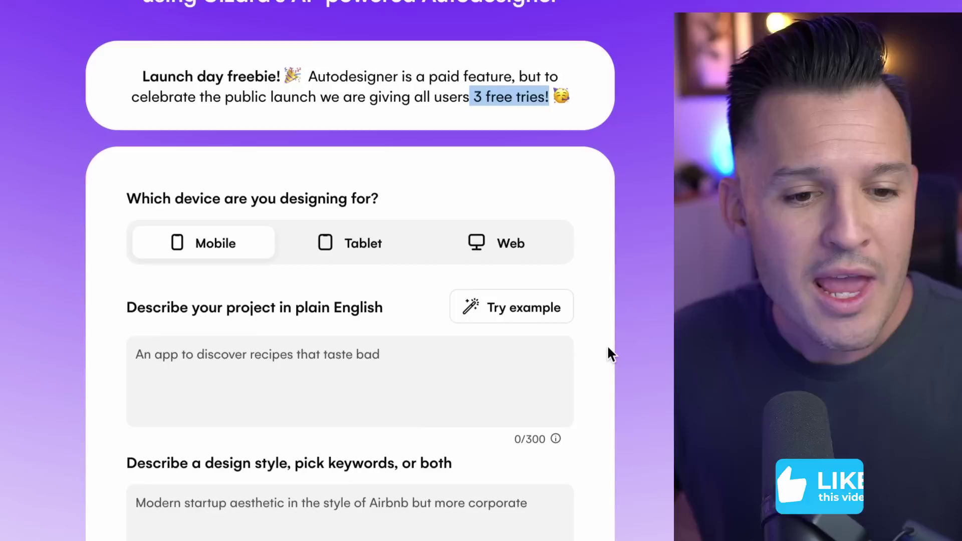
left_click(513, 517)
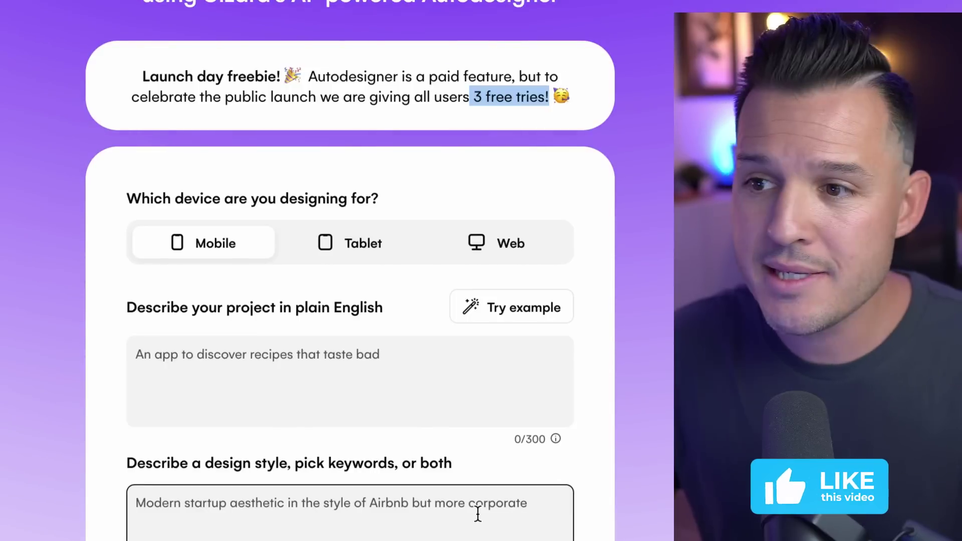
scroll(477, 513, "down", 3)
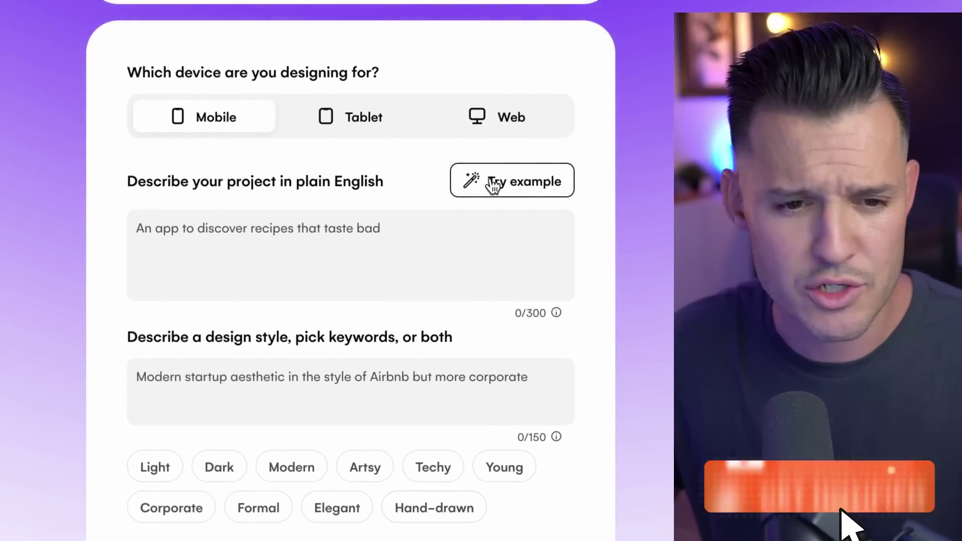
left_click(489, 182)
left_click(202, 240)
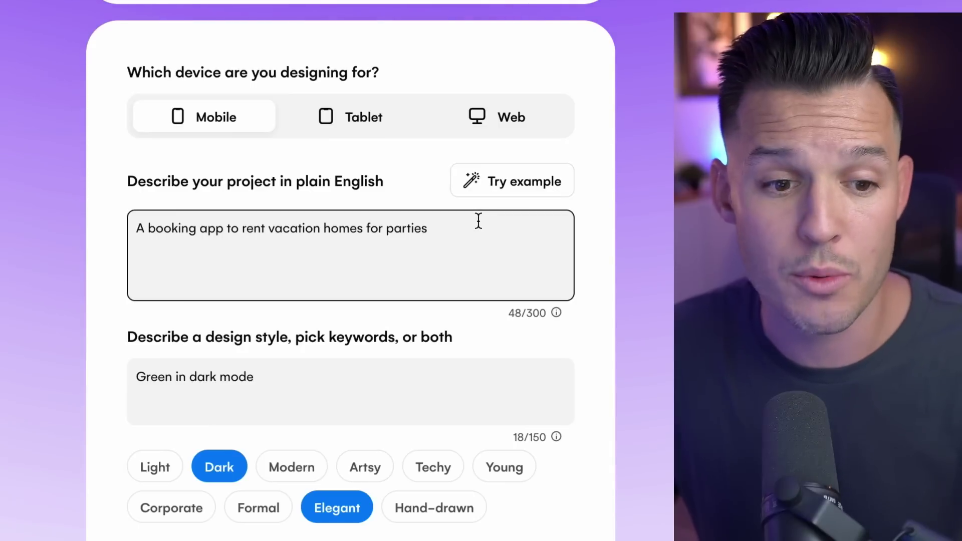
left_click(489, 190)
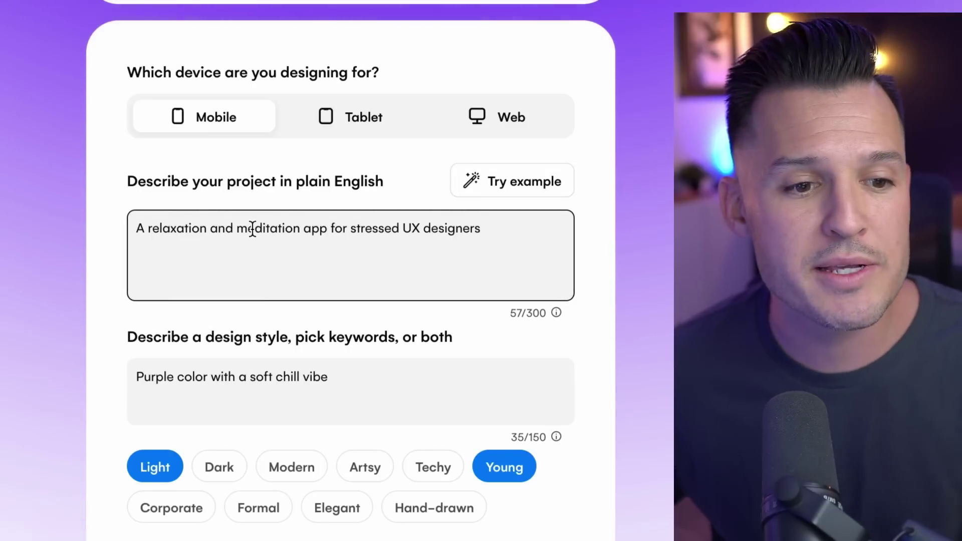
Step: Add the Modern keyword, change the style from Purple to Organic green, and generate the project
left_click_drag(268, 229, 492, 219)
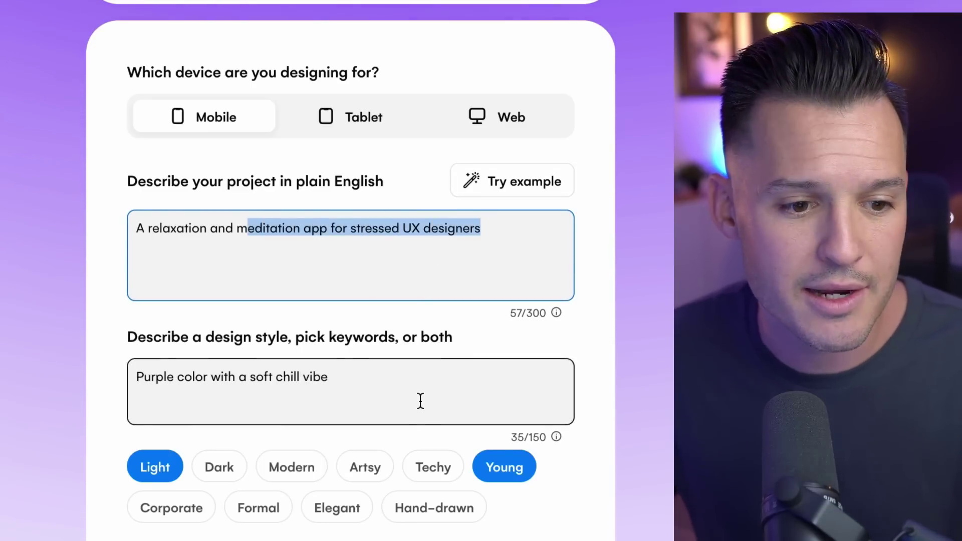
scroll(420, 400, "down", 3)
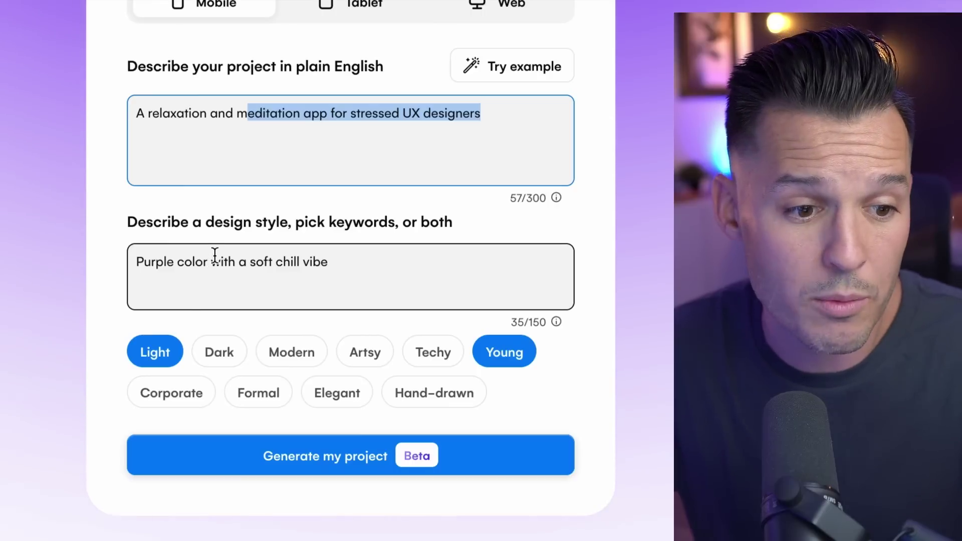
left_click(301, 356)
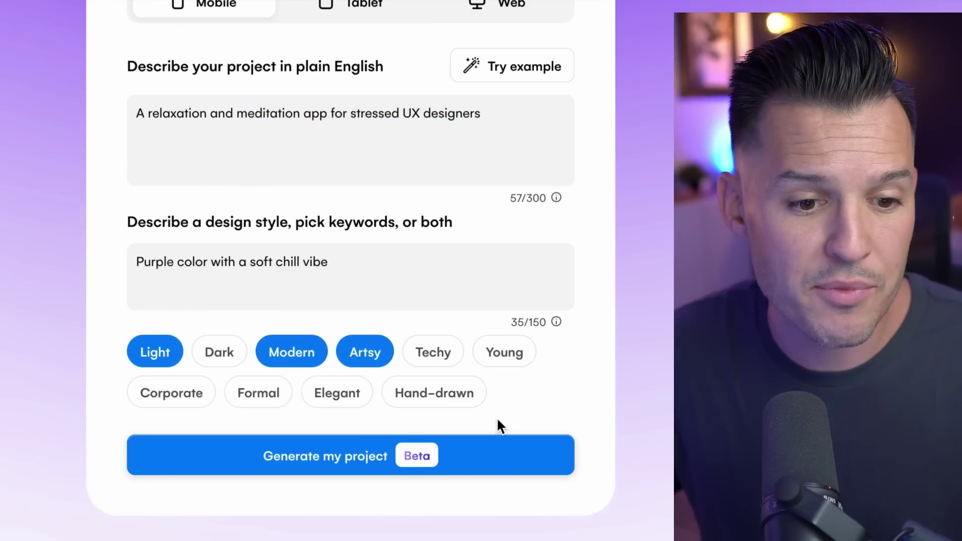
double_click(155, 262)
type("Organic green")
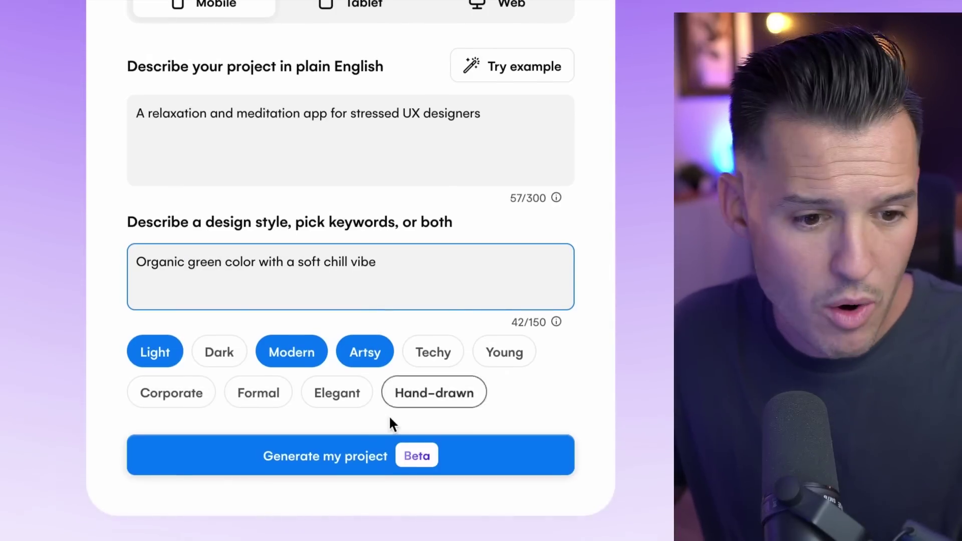
left_click(359, 464)
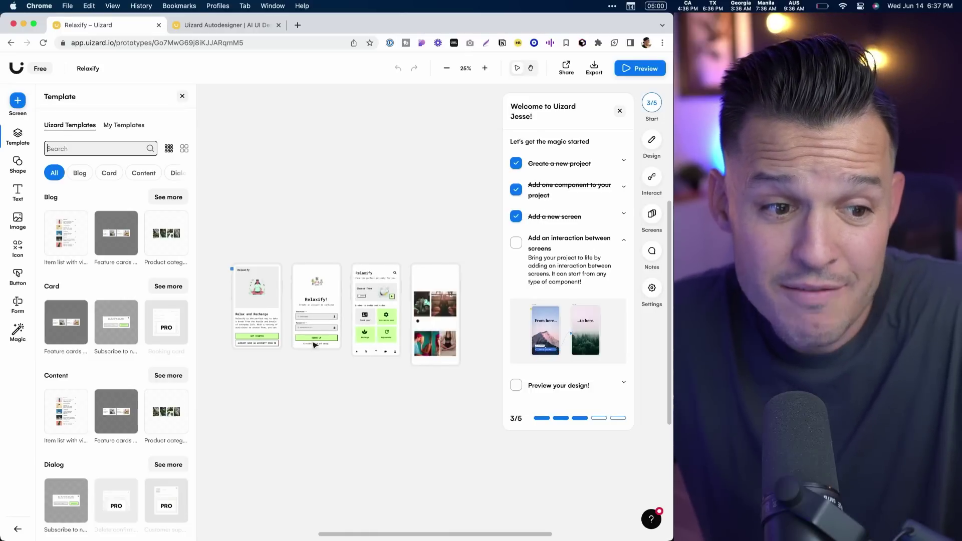
Step: Close the welcome checklist and the design-ready popup, then zoom the canvas to 50%
left_click(619, 111)
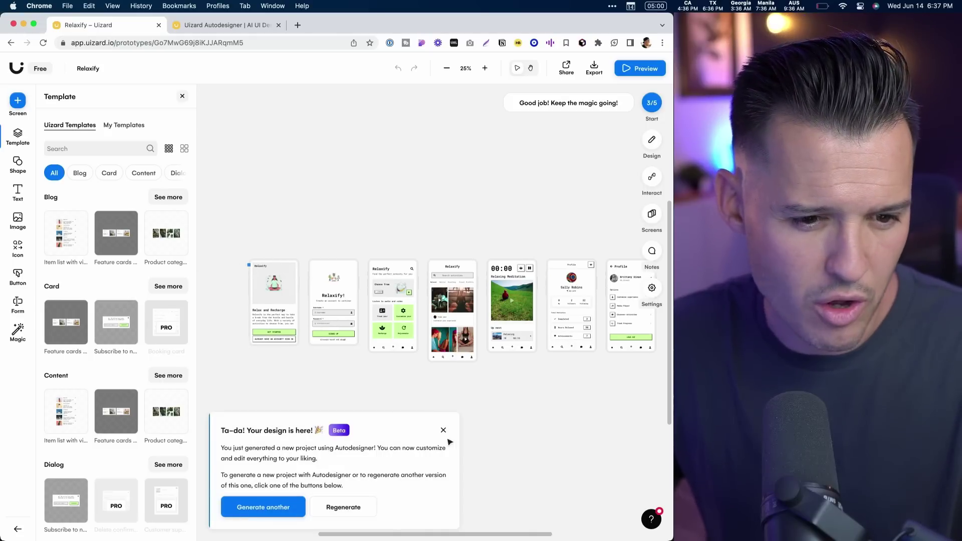
left_click(443, 431)
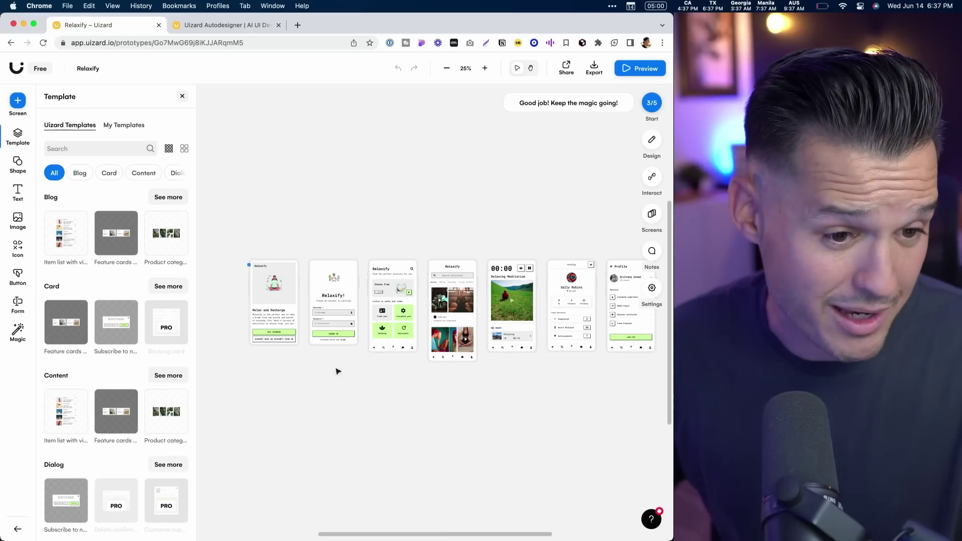
key("super+equal")
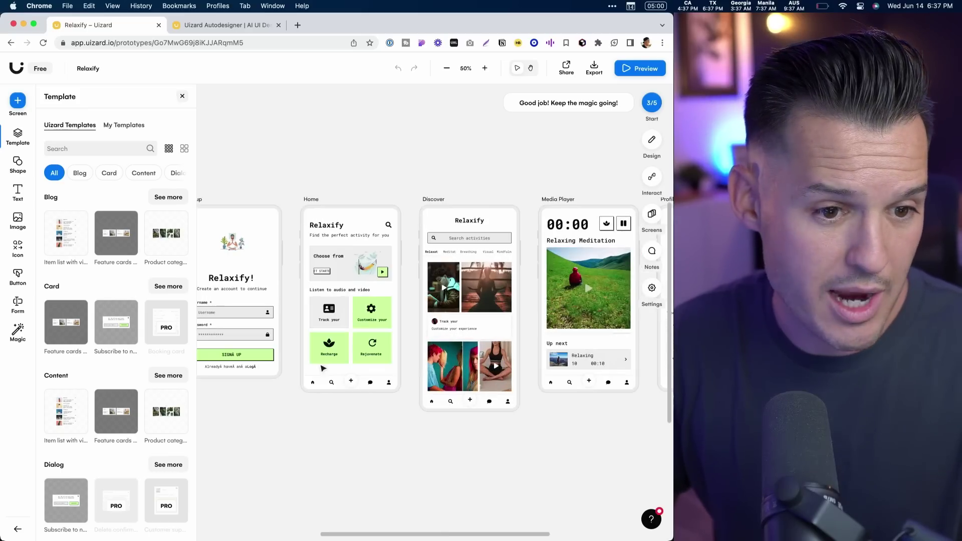
scroll(326, 351, "left", 5)
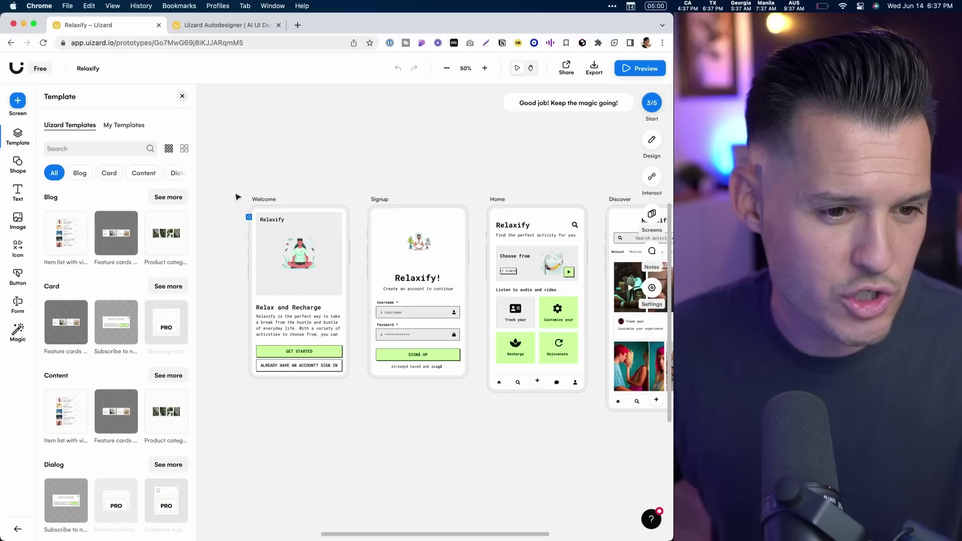
key("super+equal")
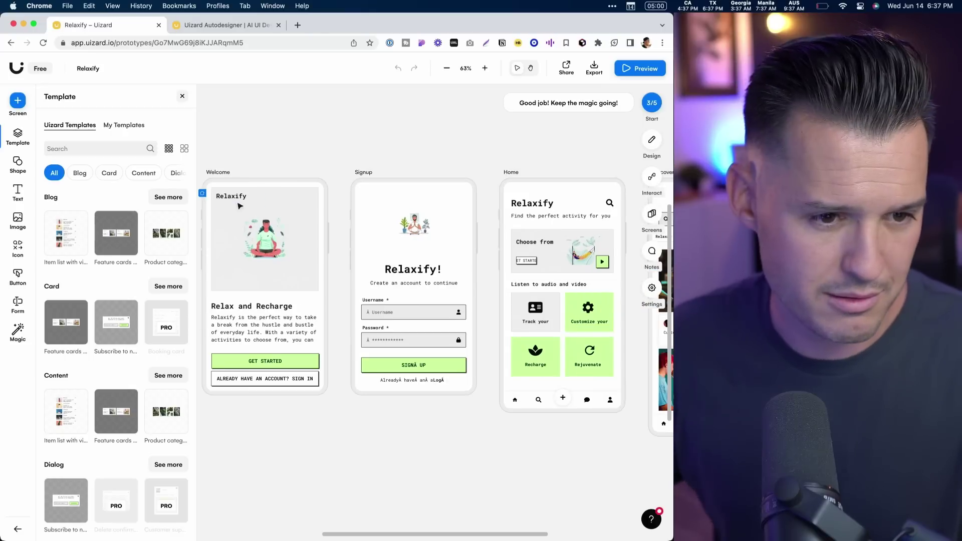
scroll(239, 206, "left", 5)
left_click(182, 98)
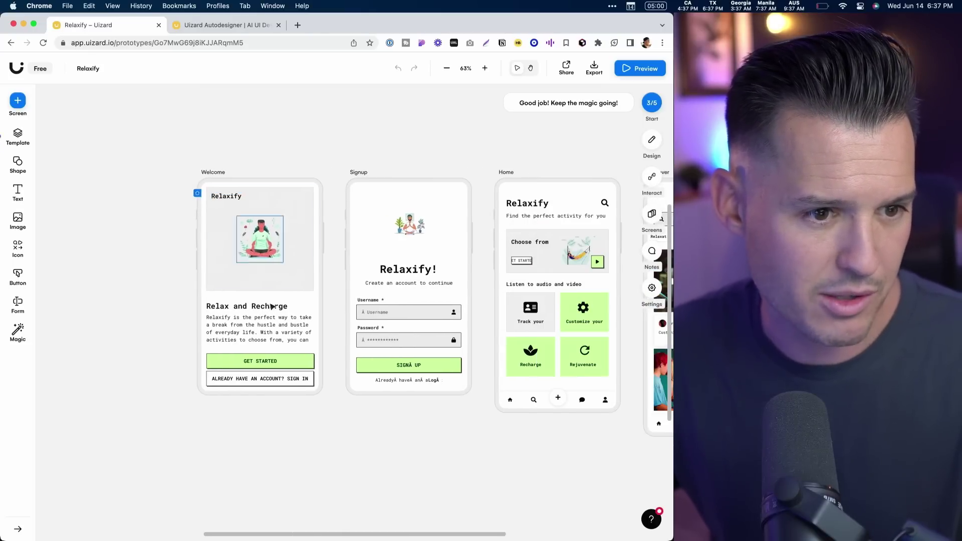
key("super+equal")
key("super+equal")
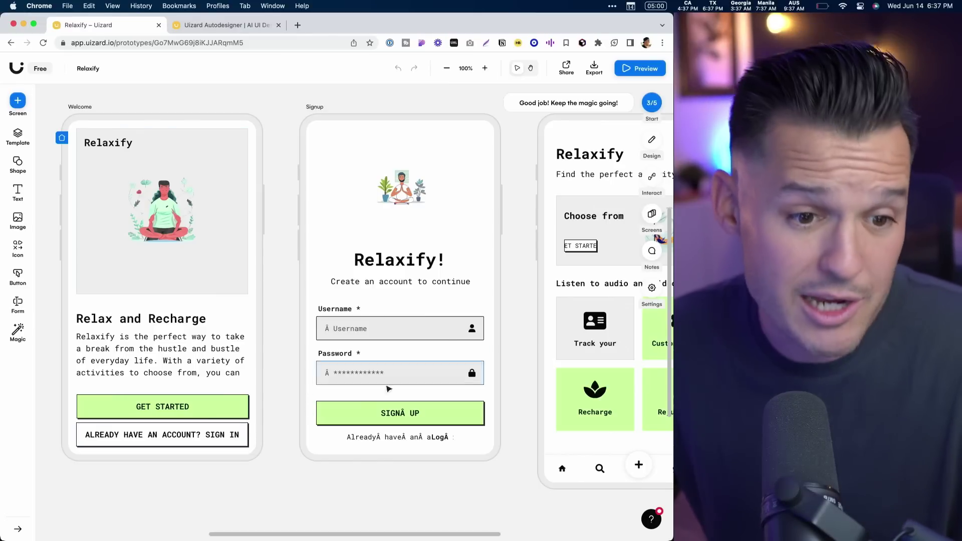
scroll(441, 341, "right", 5)
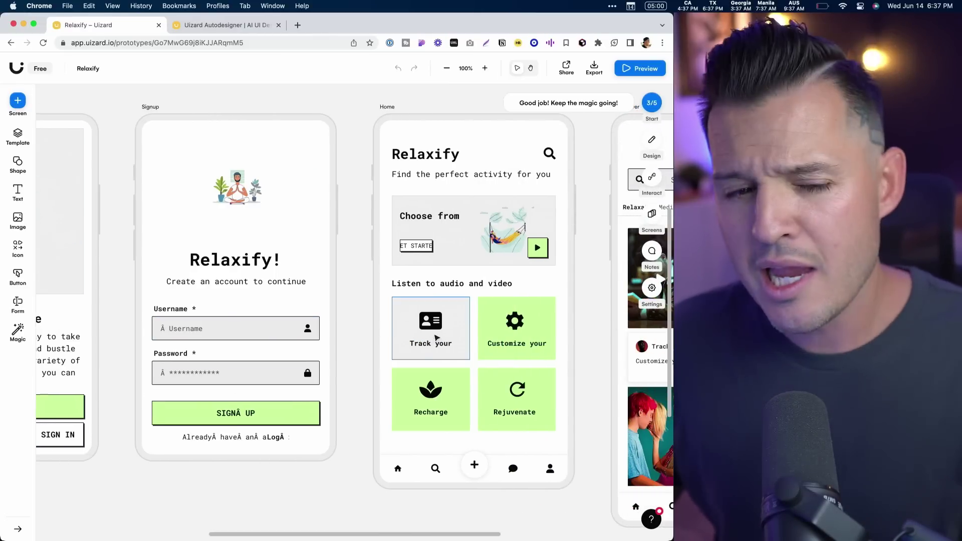
scroll(436, 339, "right", 6)
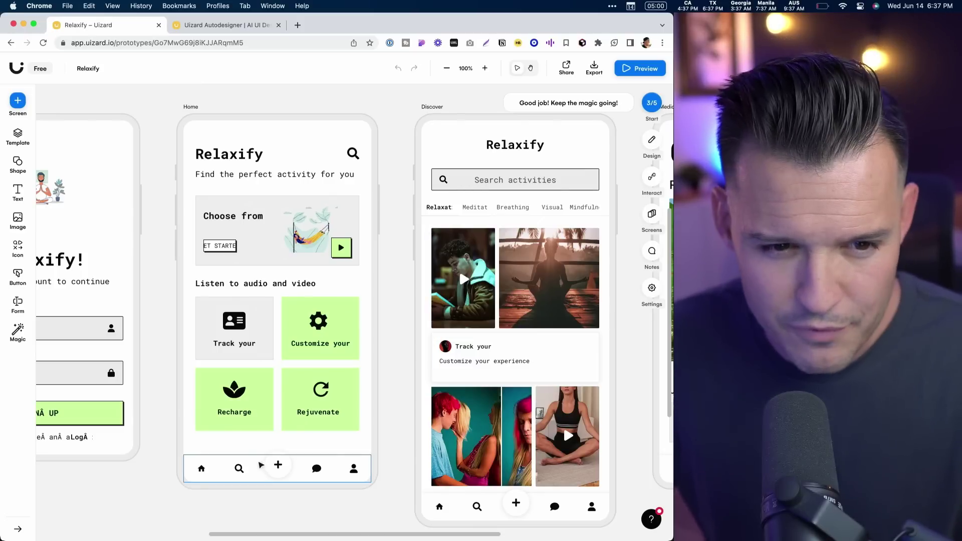
scroll(346, 380, "left", 10)
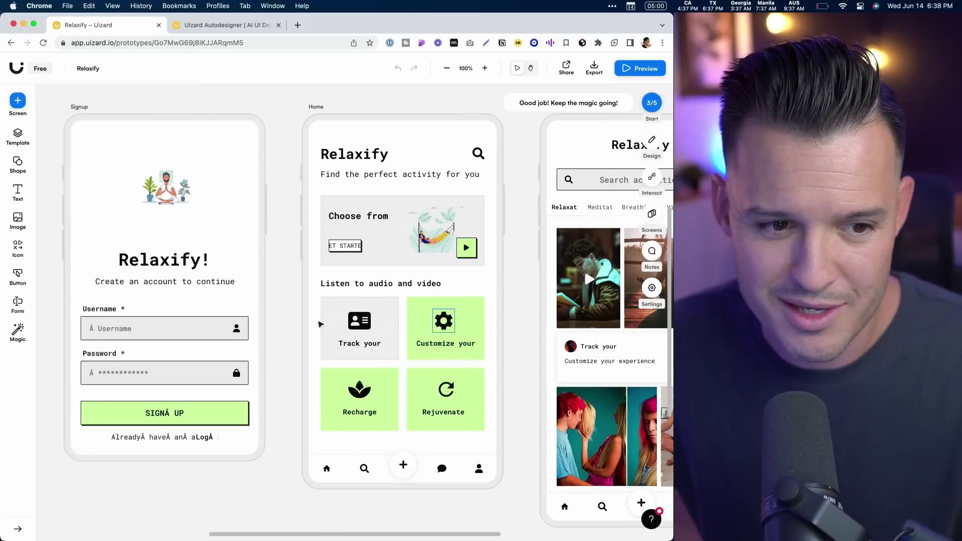
scroll(384, 226, "right", 8)
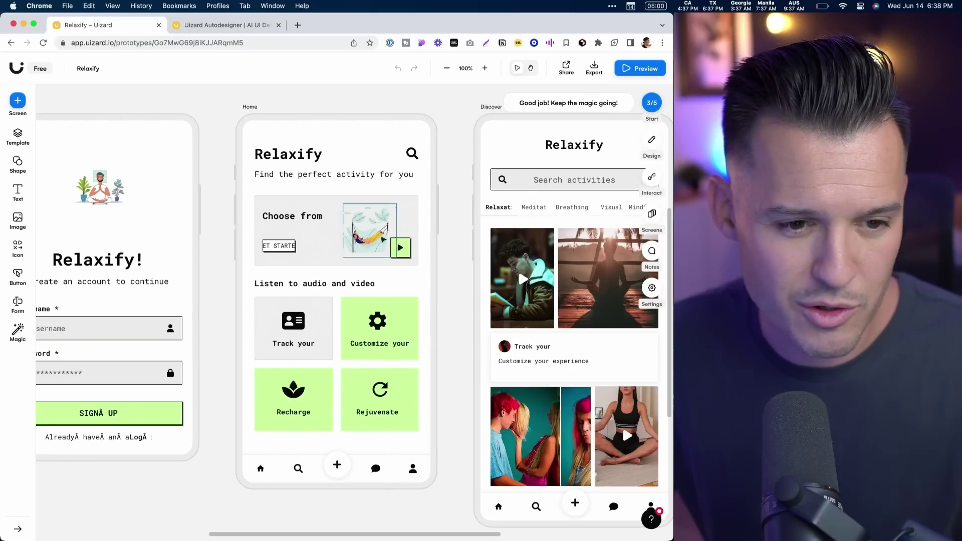
scroll(434, 369, "right", 4)
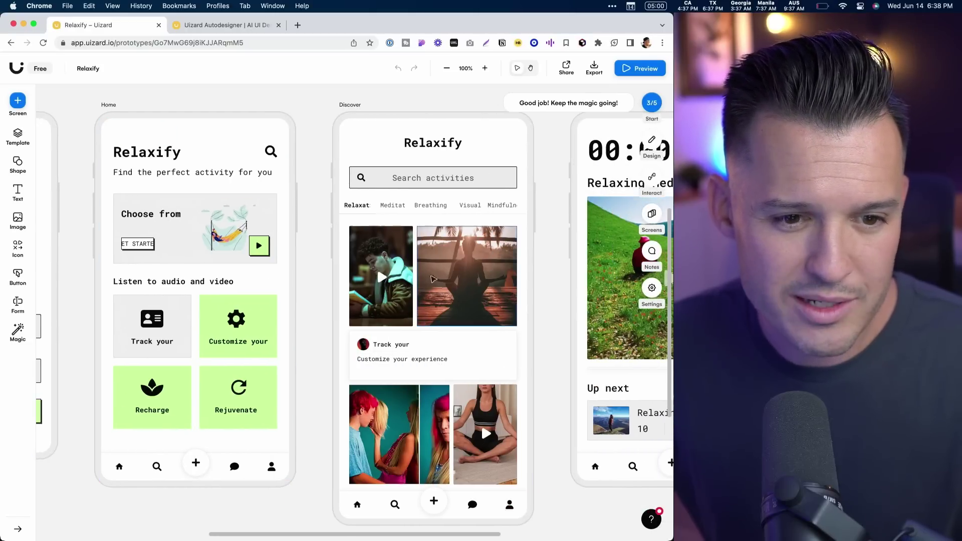
scroll(445, 287, "right", 3)
scroll(247, 327, "left", 5)
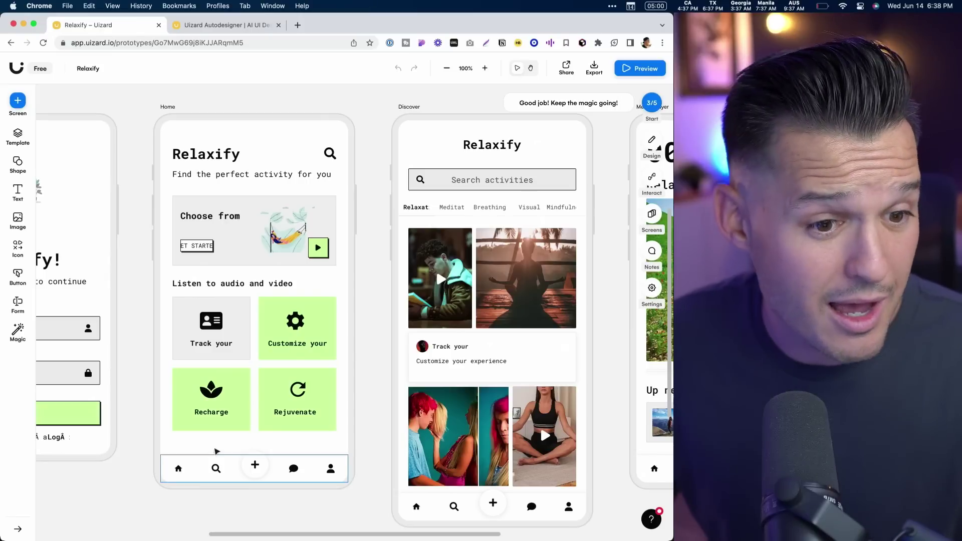
scroll(273, 353, "left", 5)
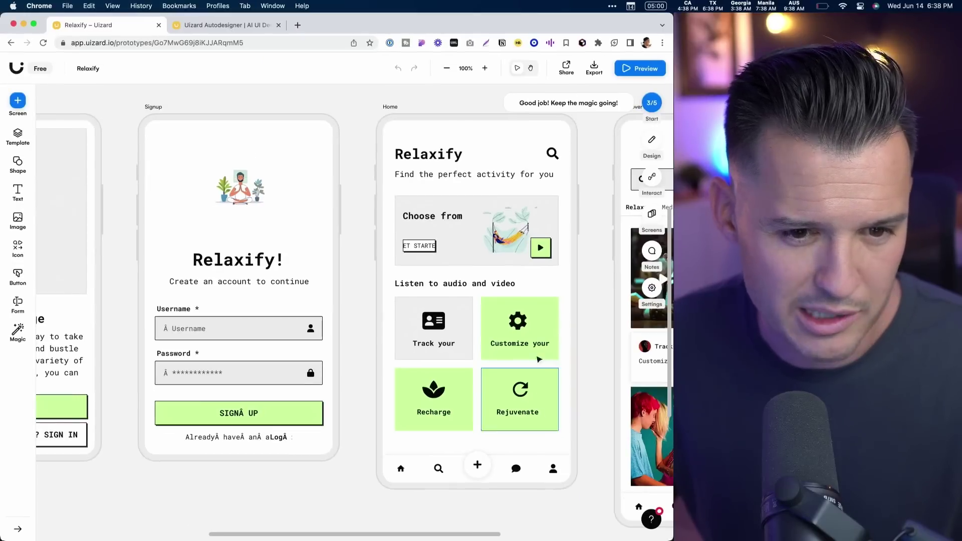
scroll(581, 345, "right", 6)
scroll(582, 345, "right", 3)
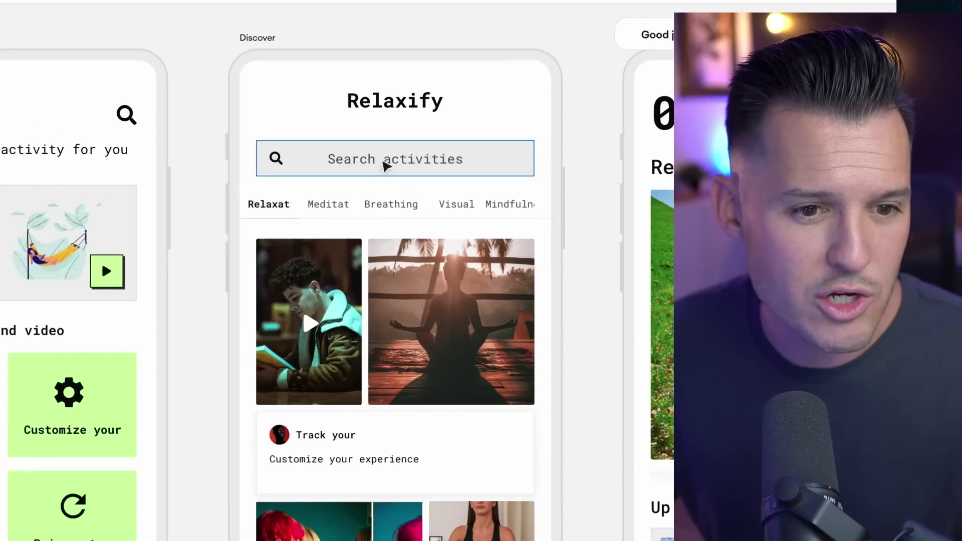
scroll(401, 325, "down", 5)
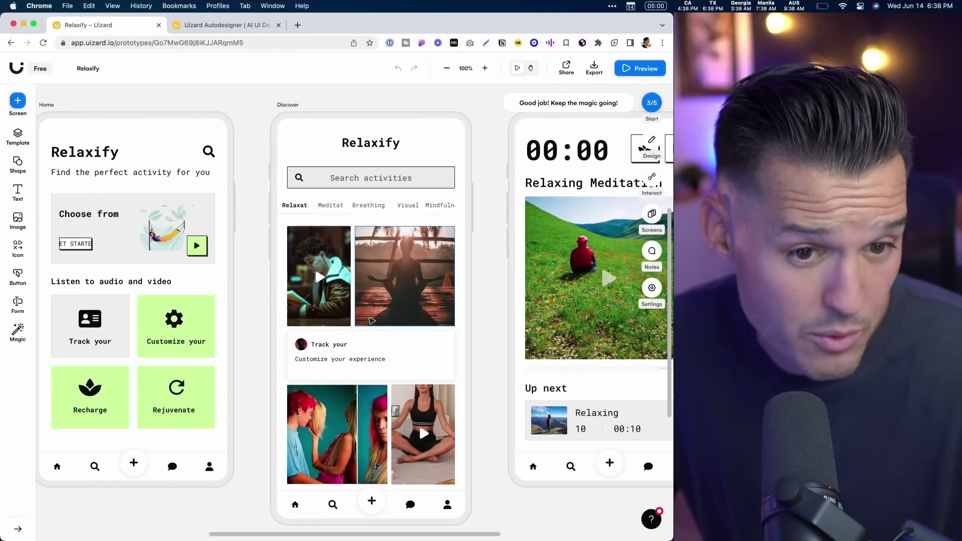
scroll(372, 321, "right", 10)
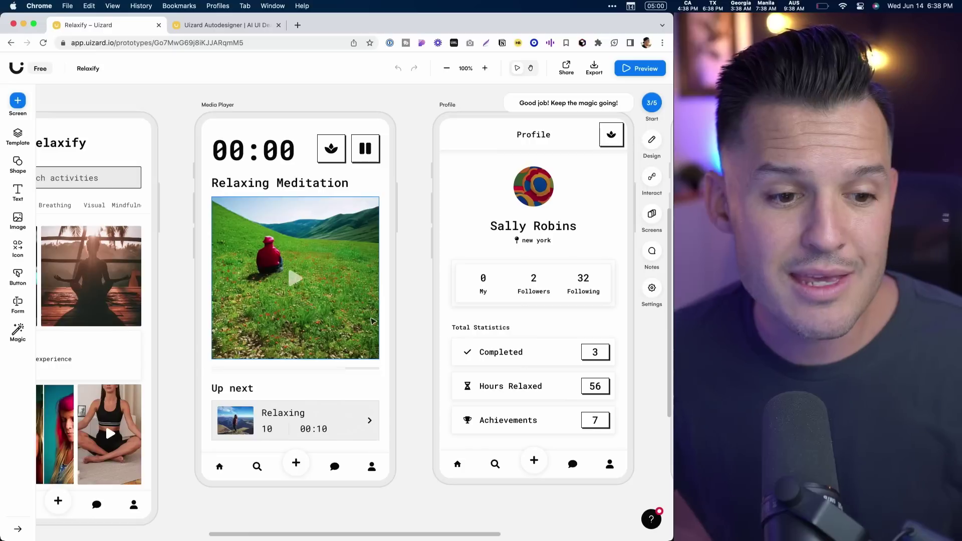
scroll(375, 320, "right", 5)
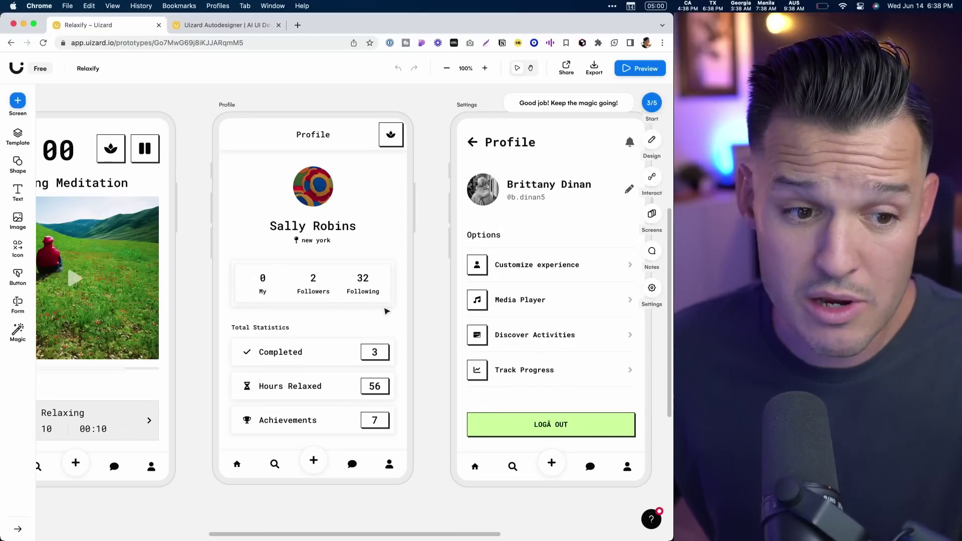
scroll(415, 316, "right", 5)
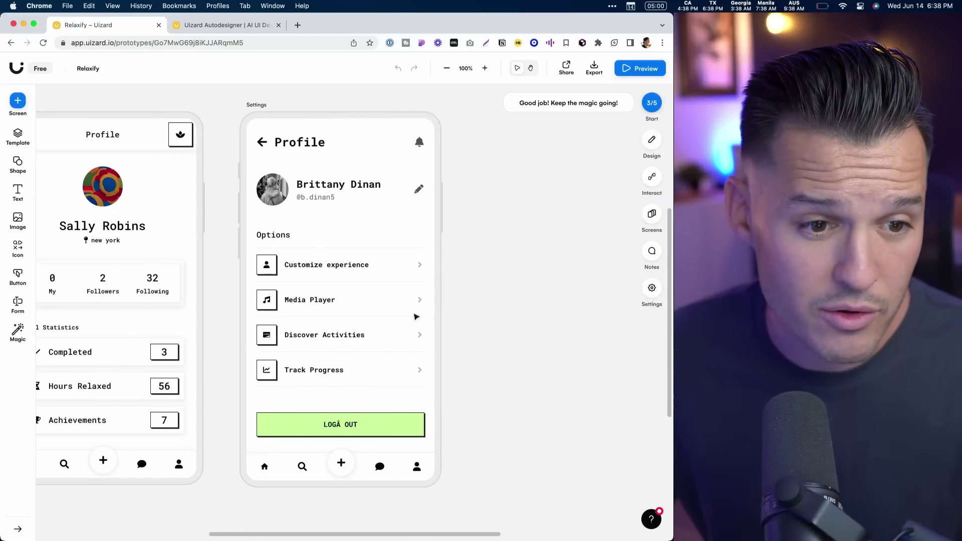
scroll(416, 317, "right", 1)
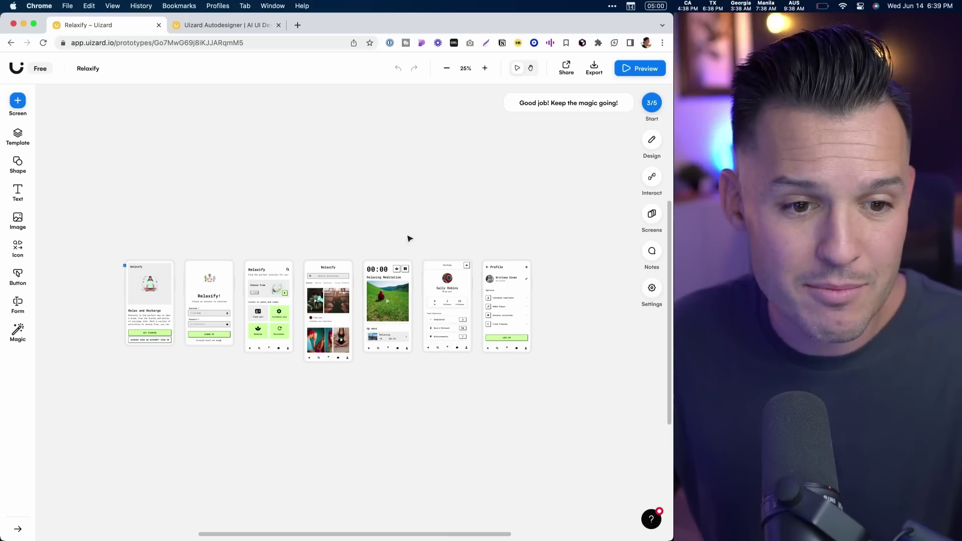
Step: Look over the Relaxify screens, then return to the dashboard and start a new Autodesigner project
scroll(409, 238, "up", 5)
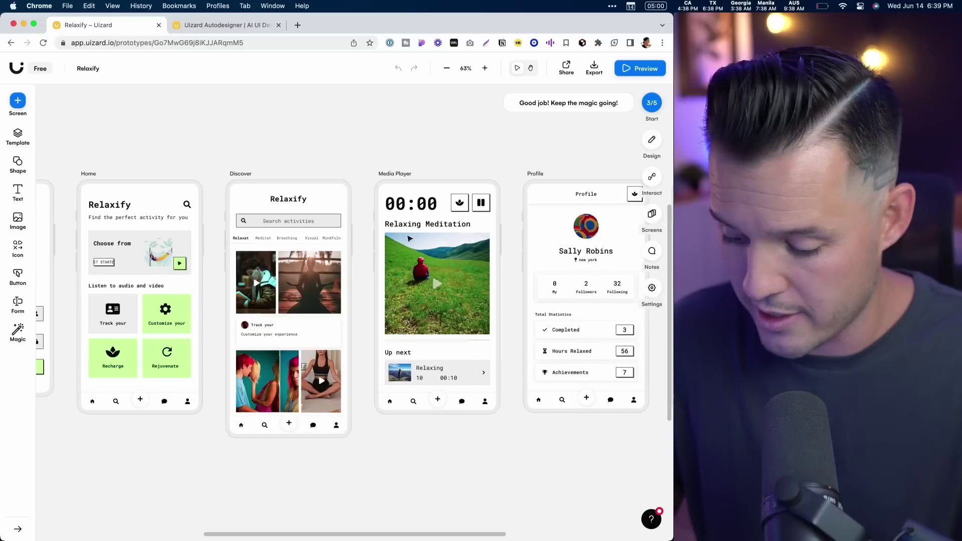
scroll(409, 238, "up", 1)
scroll(409, 239, "left", 8)
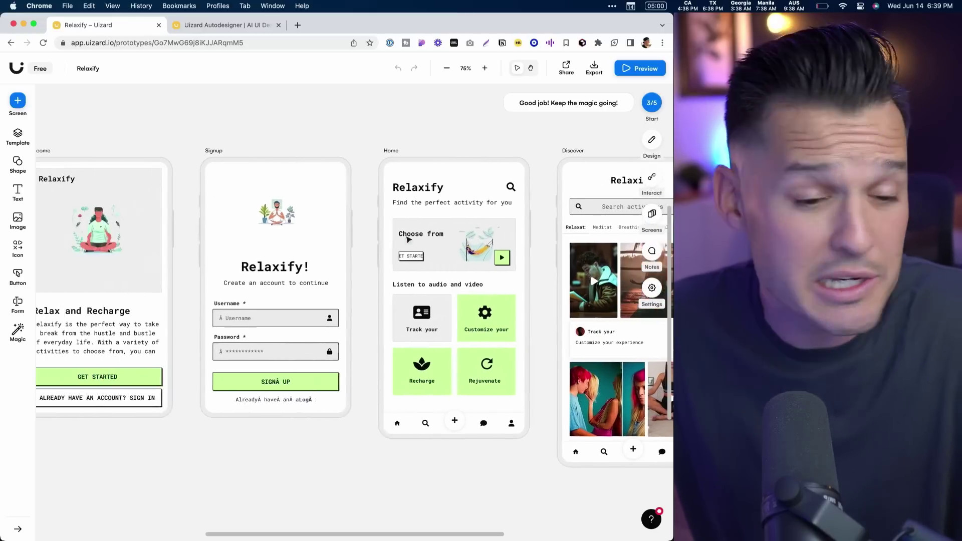
scroll(408, 239, "left", 4)
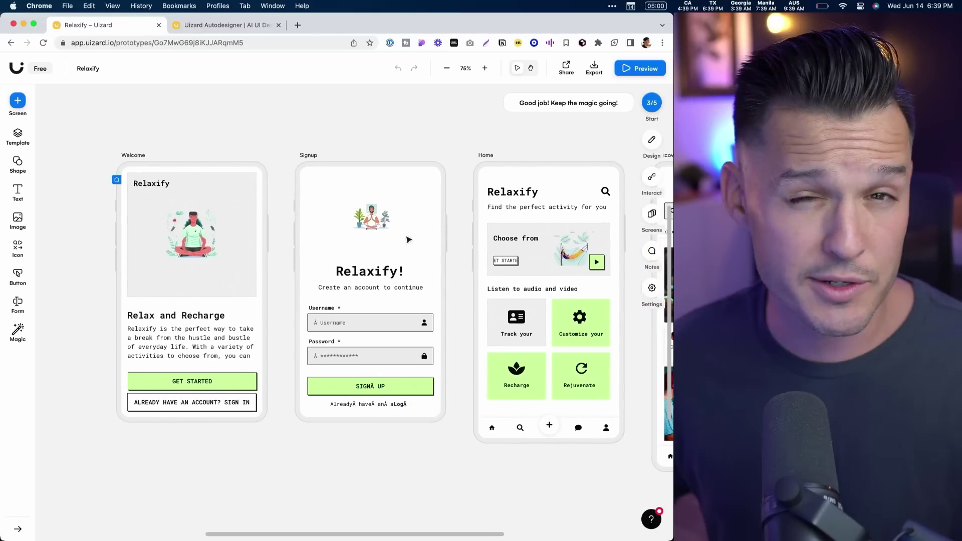
scroll(409, 241, "right", 15)
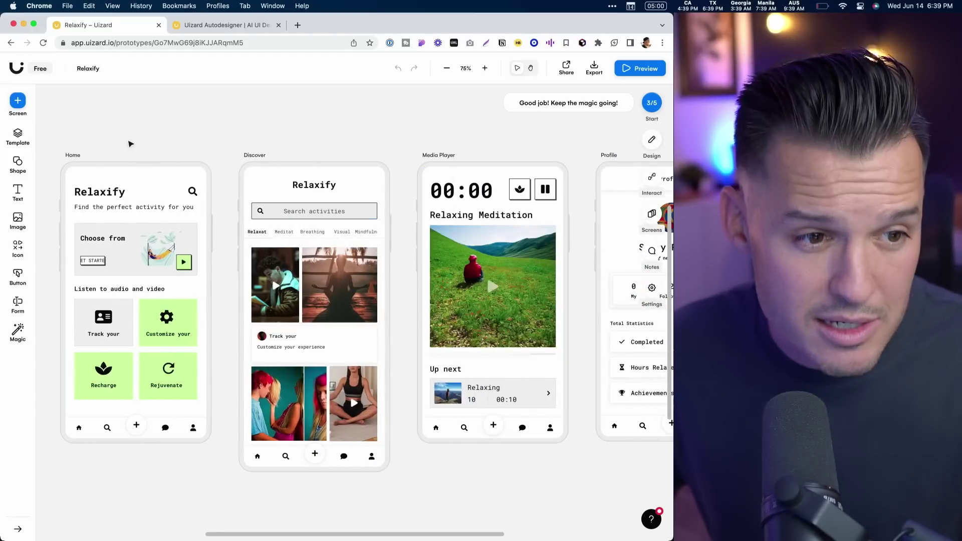
left_click(17, 68)
left_click(402, 149)
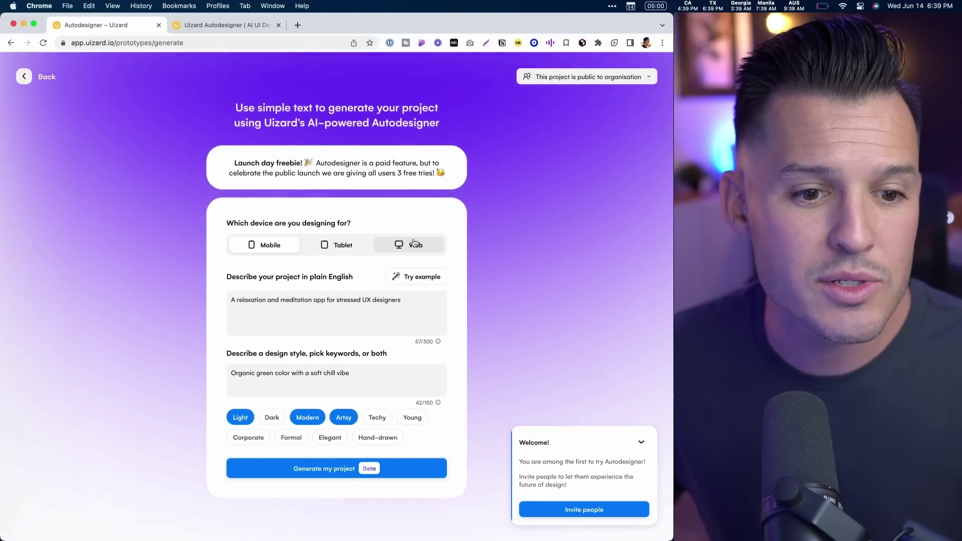
Step: Replace the description with 'a timer blocking app for busy creatives and entrepreneurs, calendar…', correcting 'entrepreneurs'
left_click(641, 442)
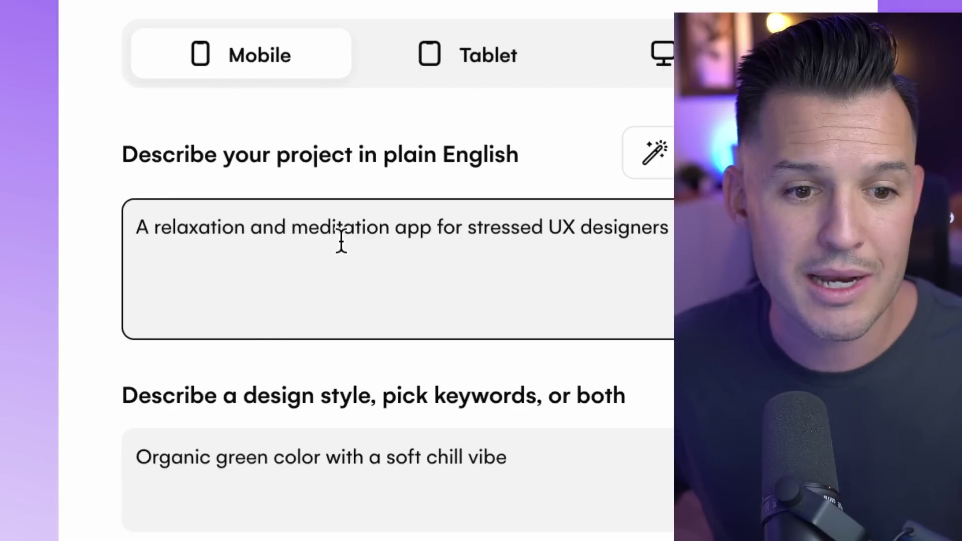
triple_click(341, 240)
type("a")
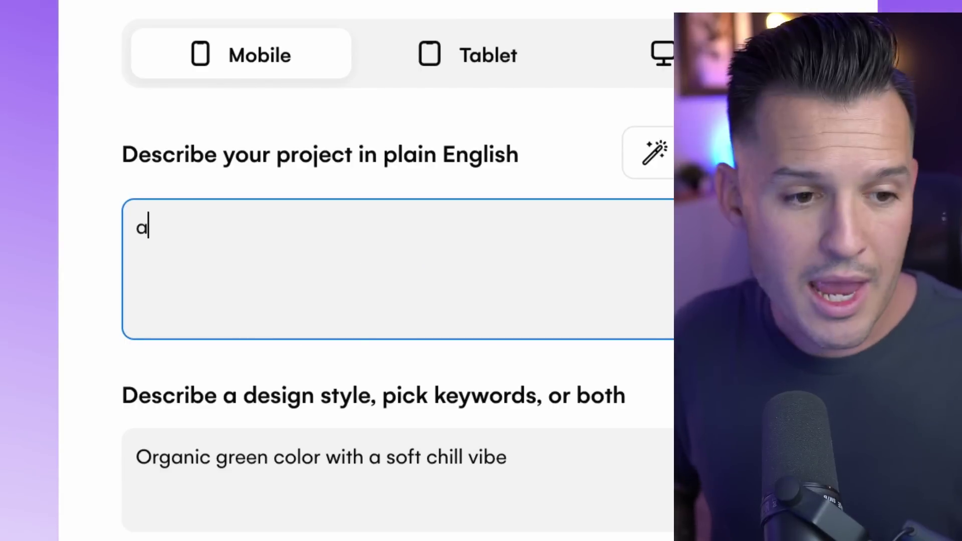
type(" timer blocking app")
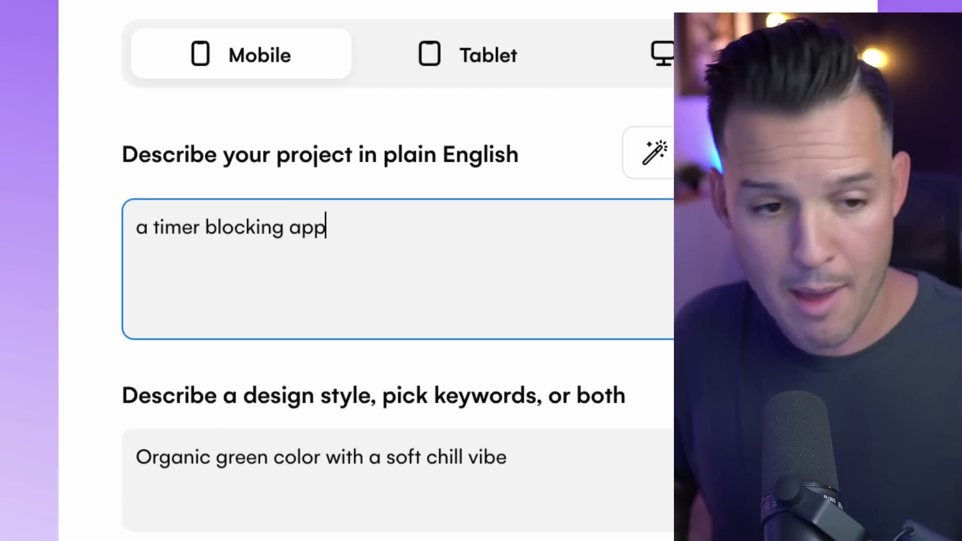
type(" for busy creatives and entrepe")
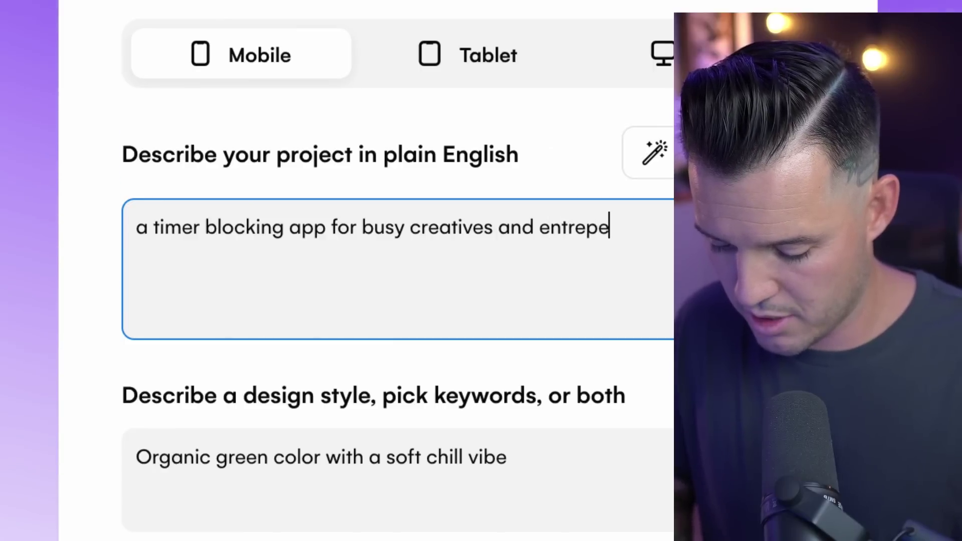
type("rs")
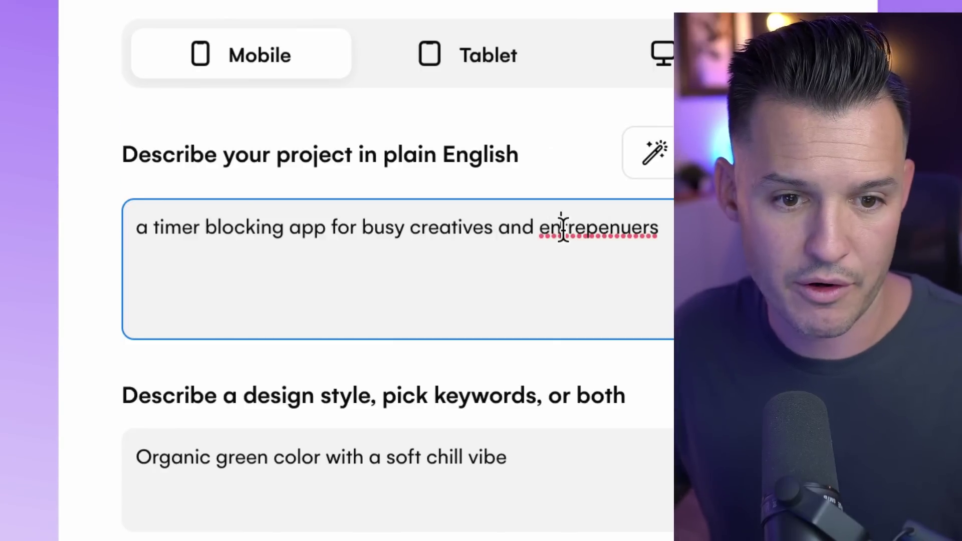
right_click(563, 228)
left_click(583, 247)
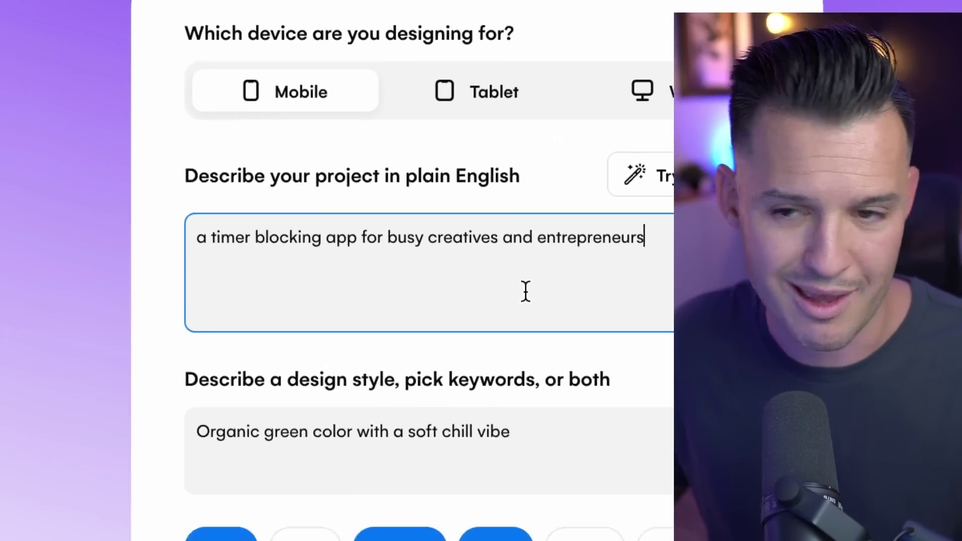
type(", calendar interface and adding a time block")
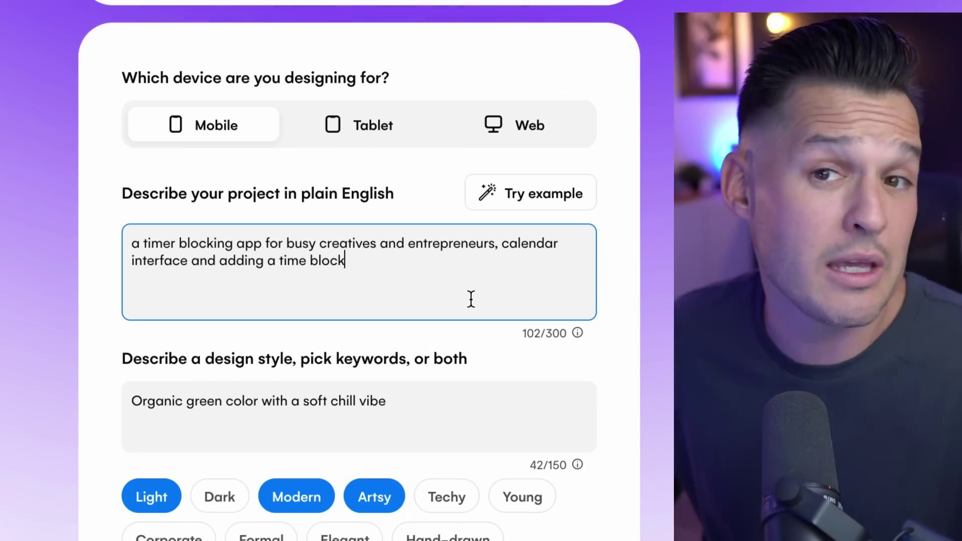
scroll(471, 450, "down", 3)
left_click(265, 280)
Step: Rewrite the design style as 'light purple and pink gradients, with a futuristic style'
key("ctrl+a")
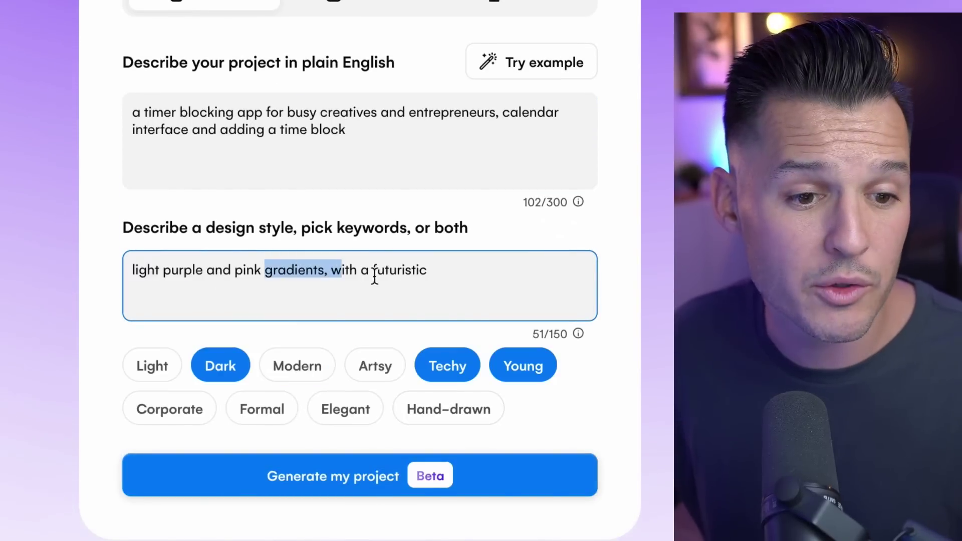
left_click(461, 272)
type("style")
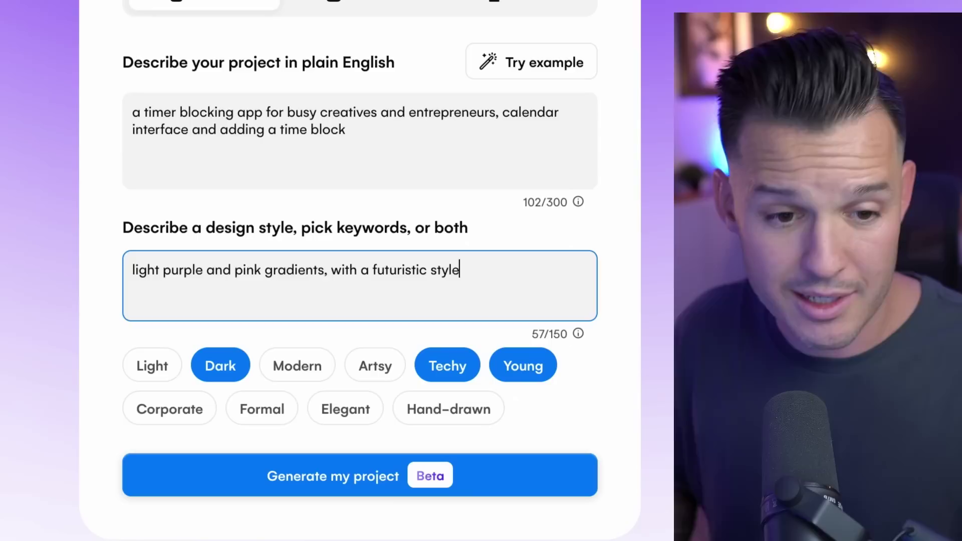
type(", ")
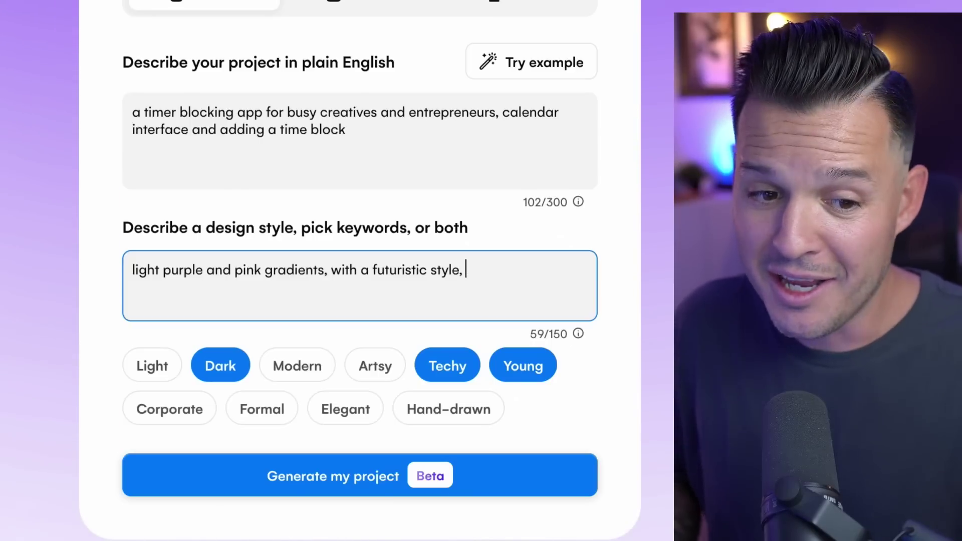
type("b")
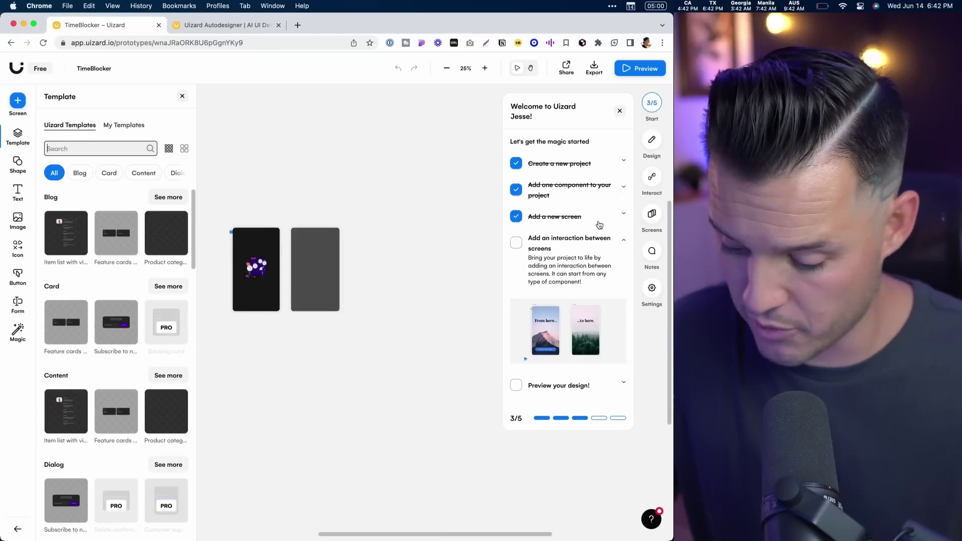
Step: Reset browser zoom to 100% and dismiss the welcome checklist and Ta-da announcement over the TimeBlocker screens
key("super+equal")
key("super+equal")
key("super+equal")
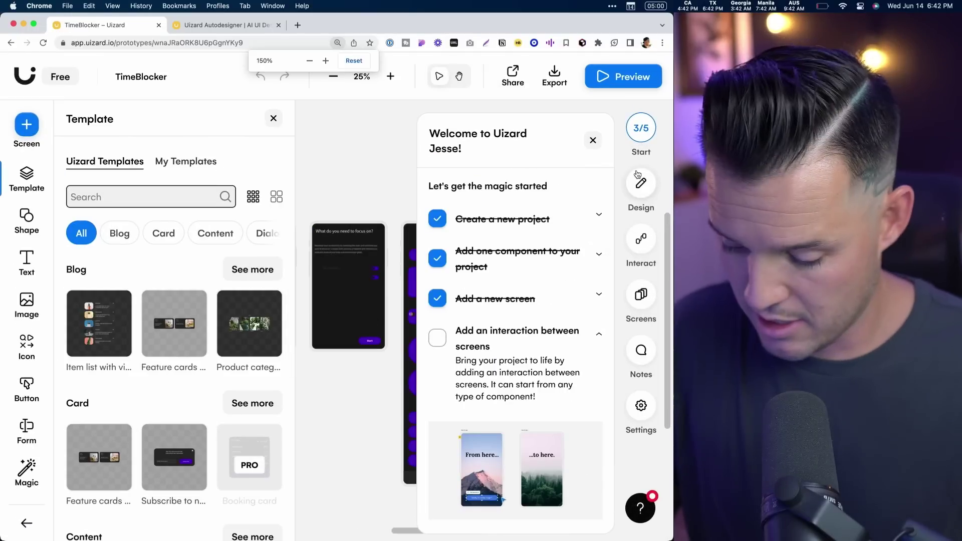
key("super+0")
left_click(407, 194)
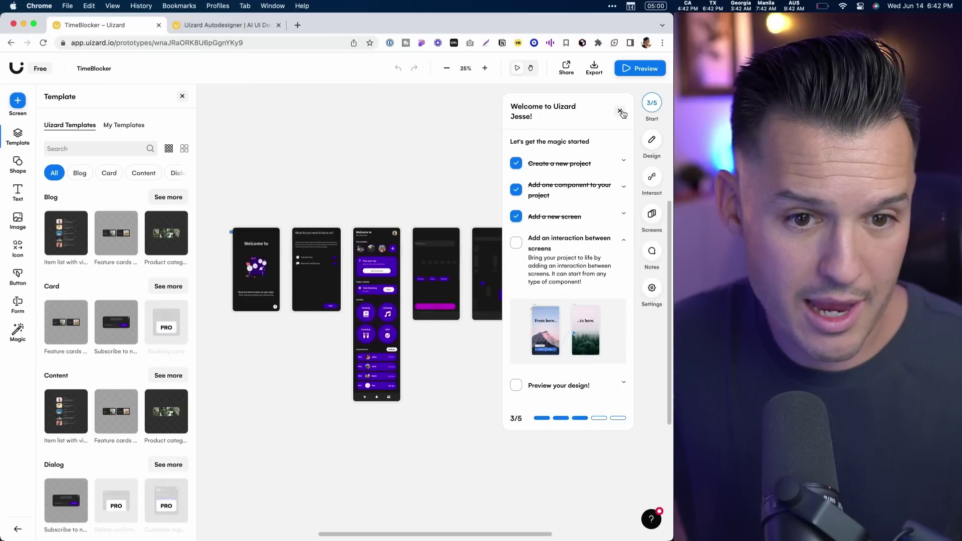
scroll(482, 199, "right", 3)
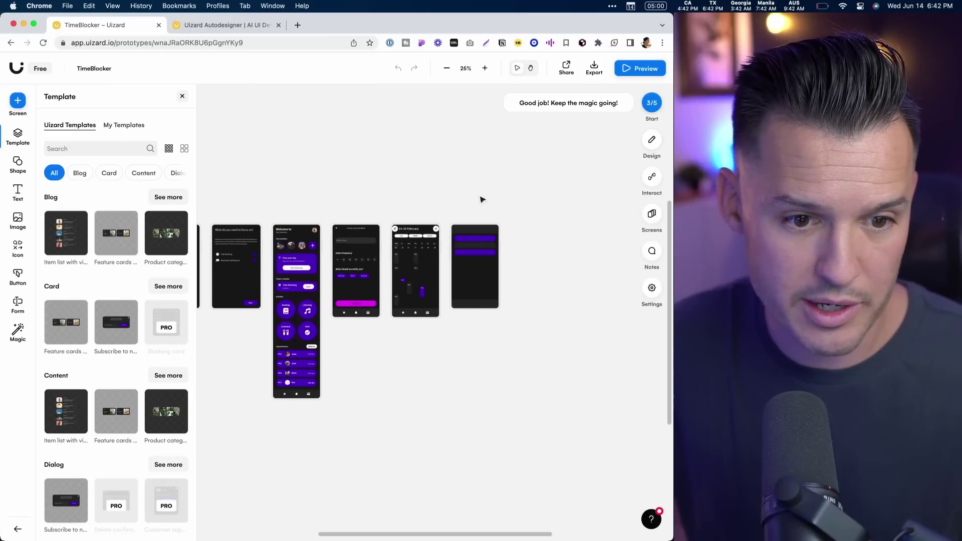
scroll(483, 200, "right", 2)
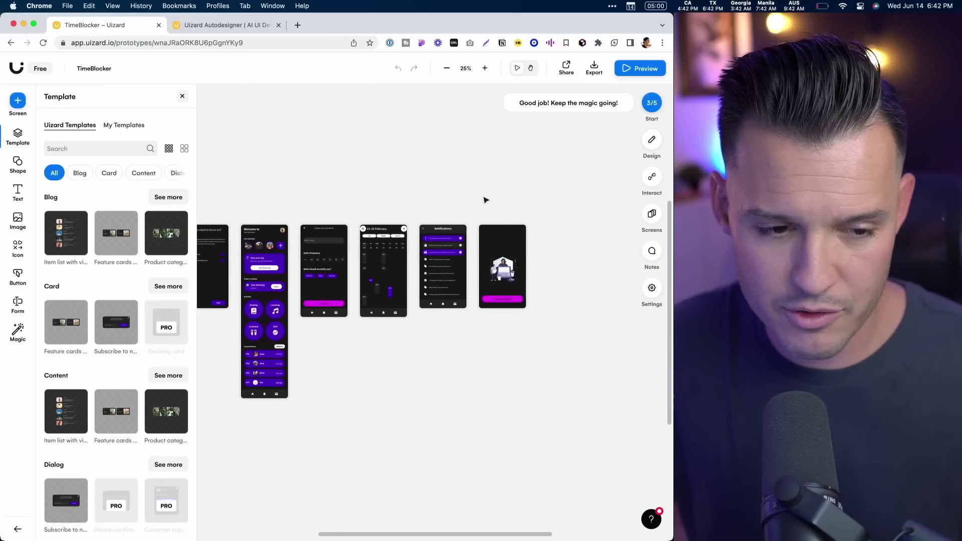
scroll(485, 199, "right", 2)
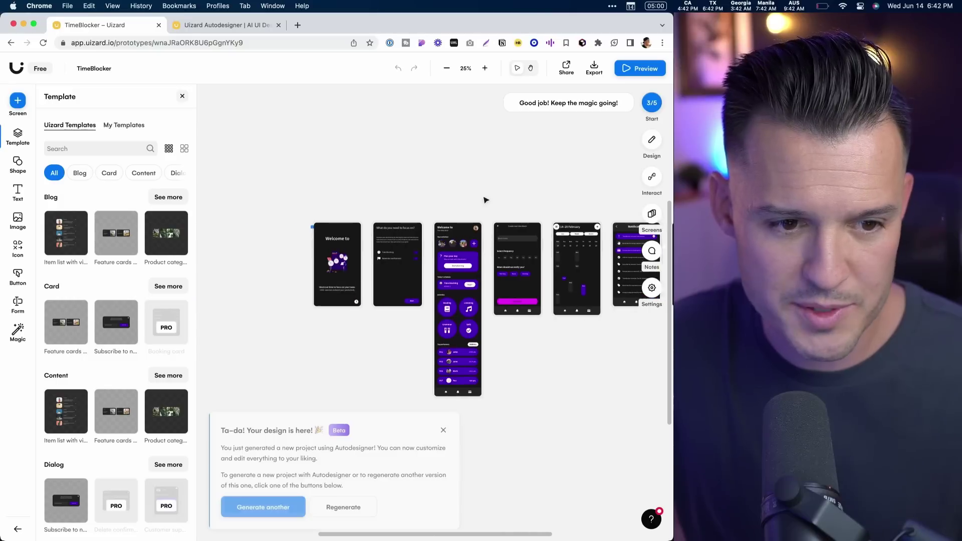
left_click(442, 430)
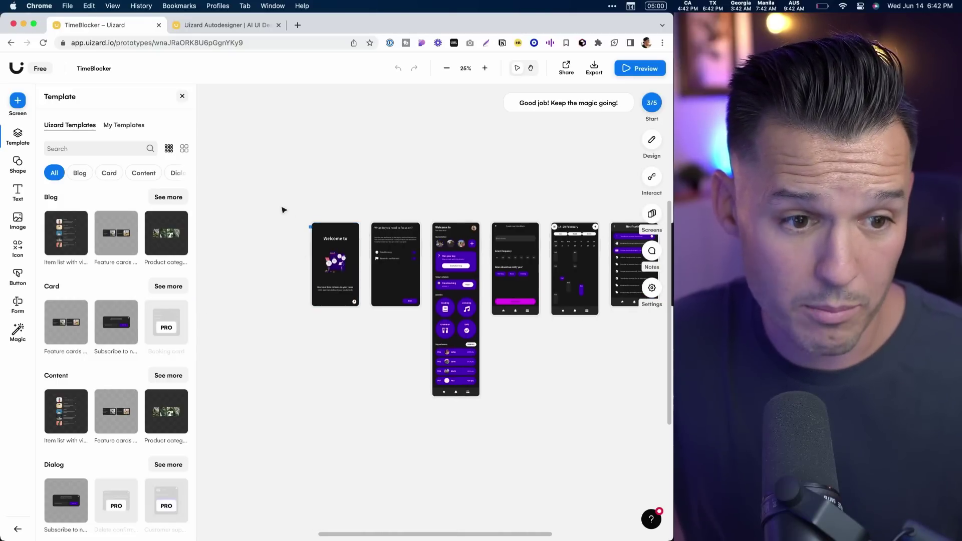
scroll(283, 209, "up", 10)
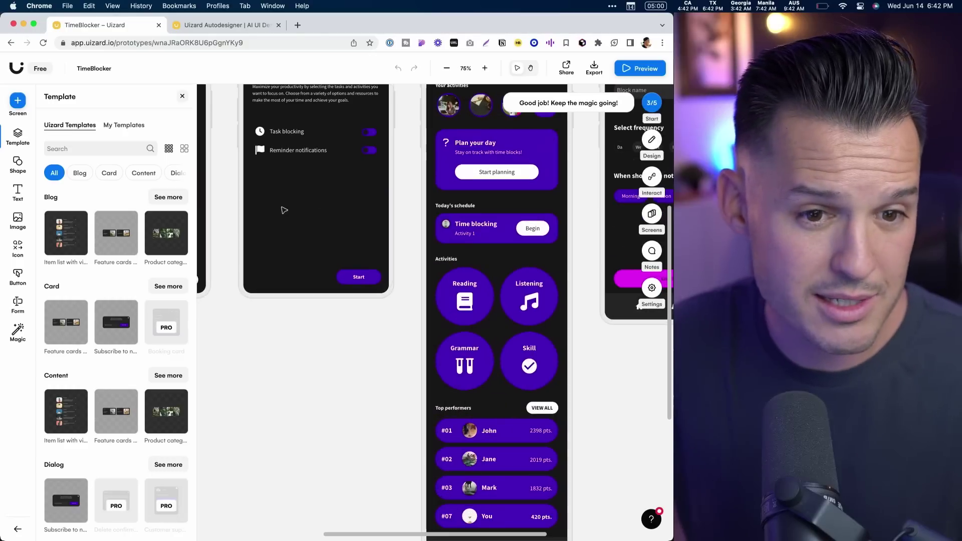
scroll(283, 210, "left", 5)
scroll(318, 214, "up", 3)
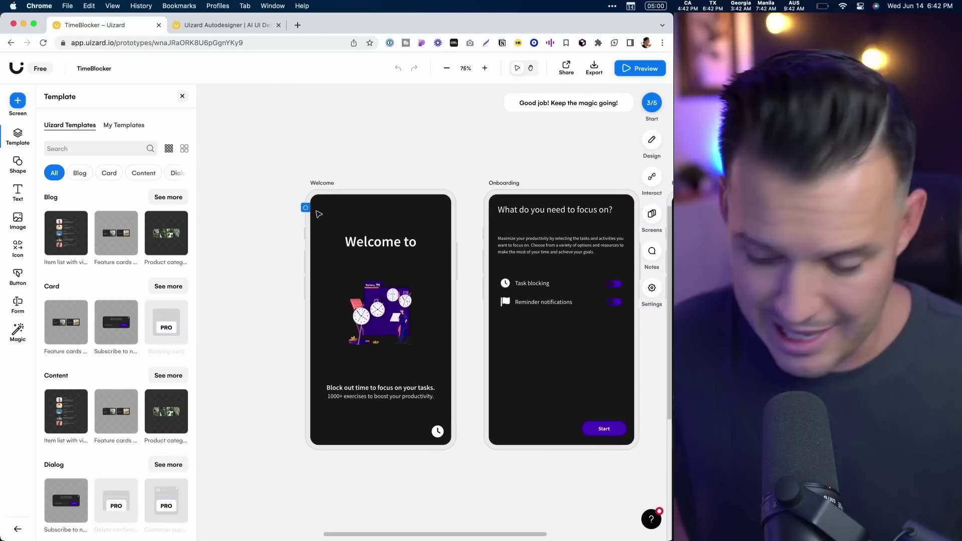
scroll(318, 214, "right", 8)
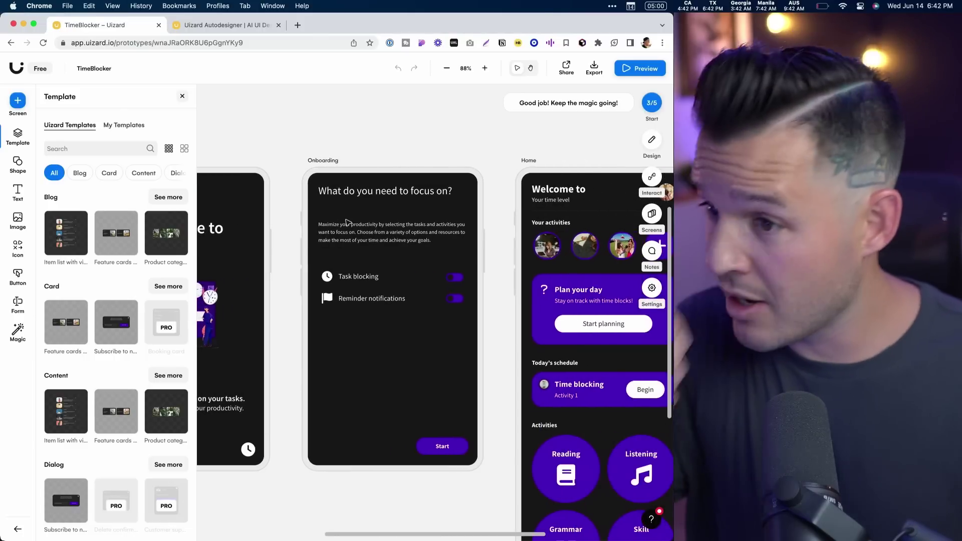
scroll(347, 223, "up", 2)
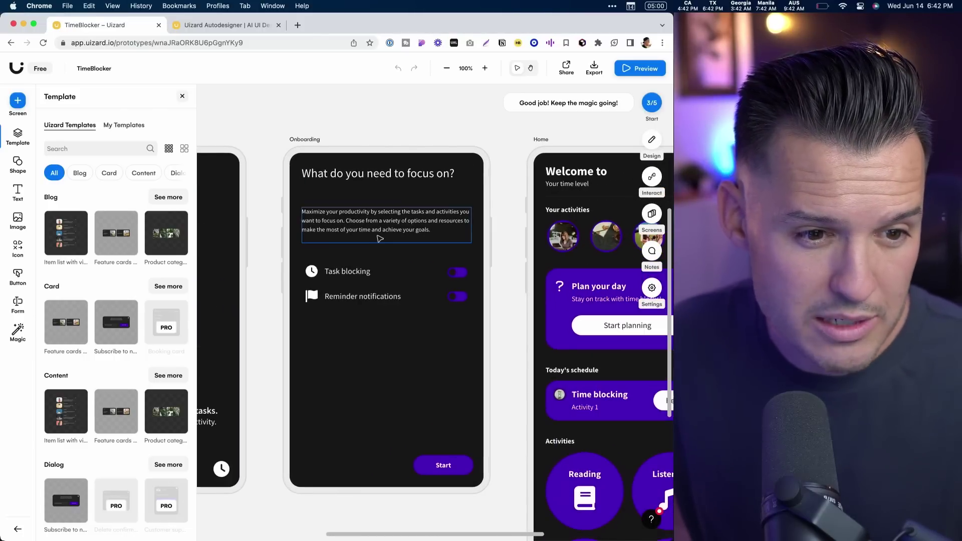
scroll(347, 218, "up", 3)
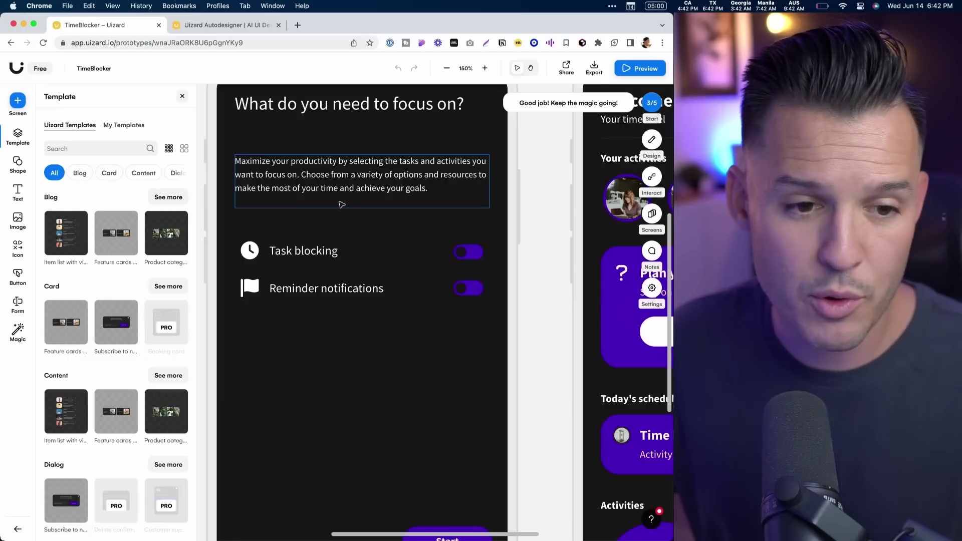
scroll(342, 204, "left", 2)
scroll(342, 204, "up", 1)
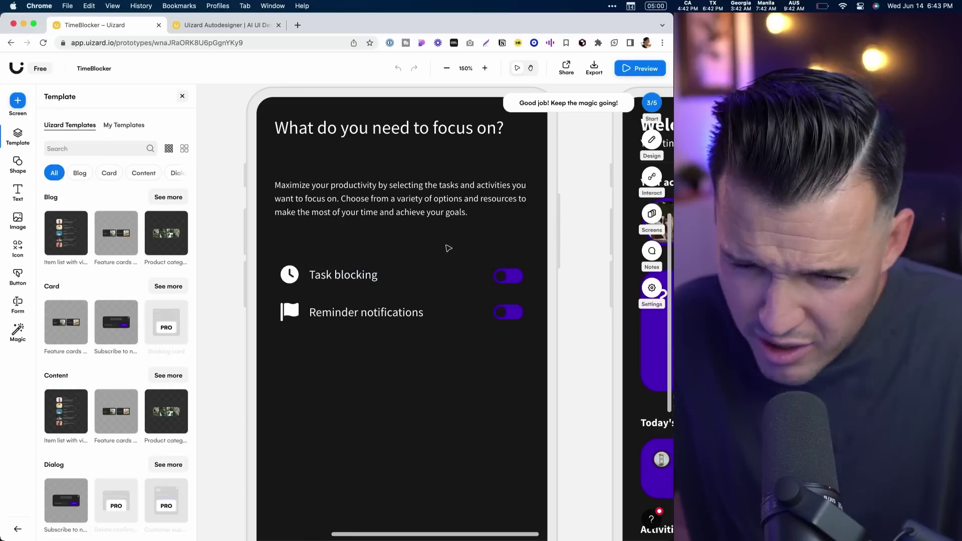
scroll(449, 248, "down", 2)
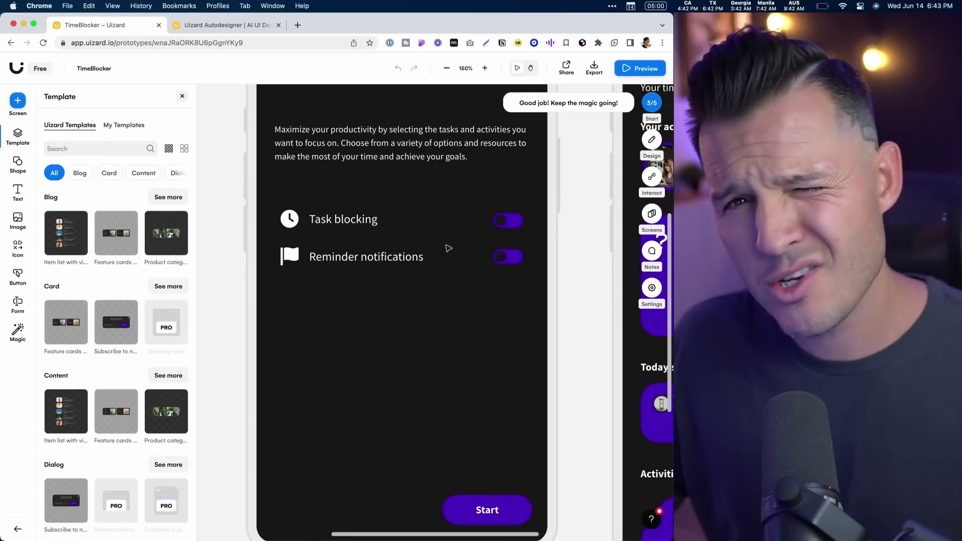
scroll(448, 248, "right", 8)
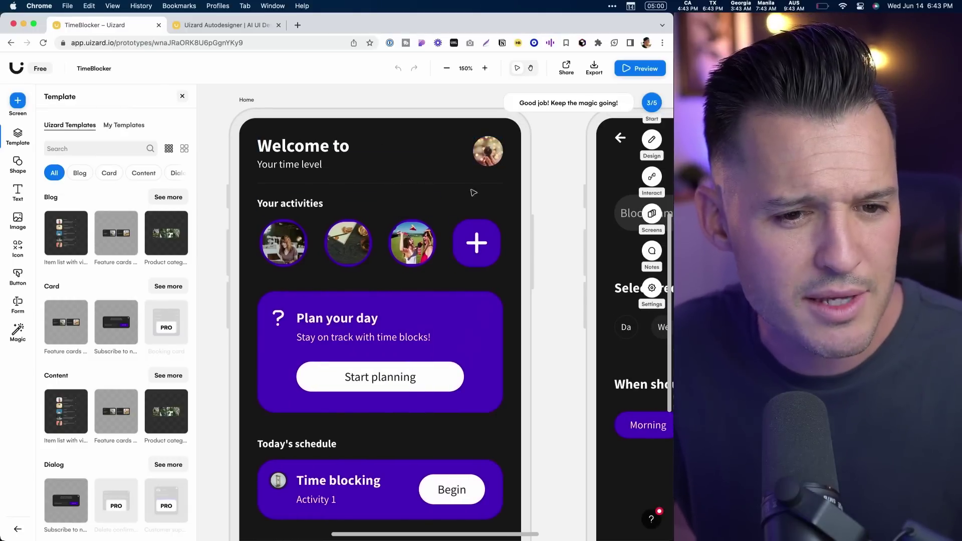
scroll(338, 259, "down", 8)
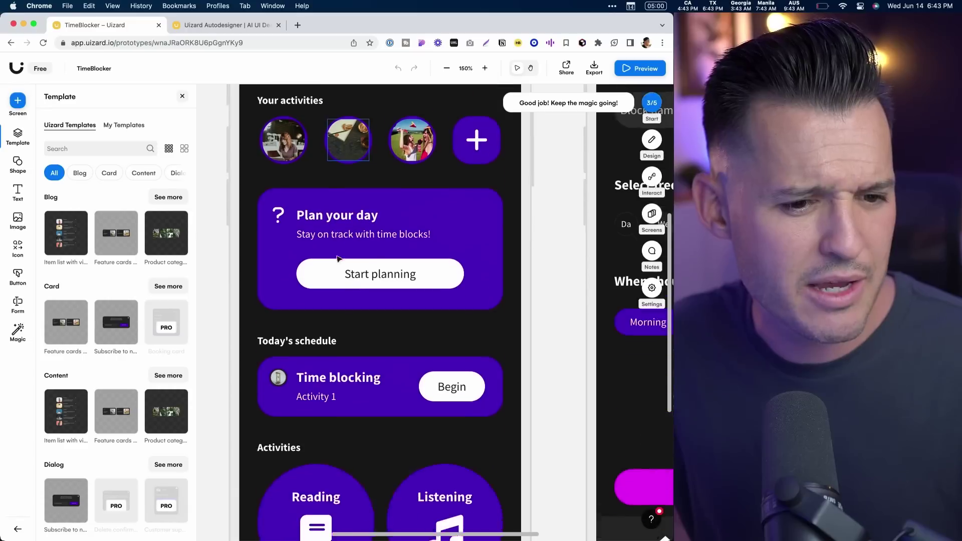
scroll(368, 270, "down", 5)
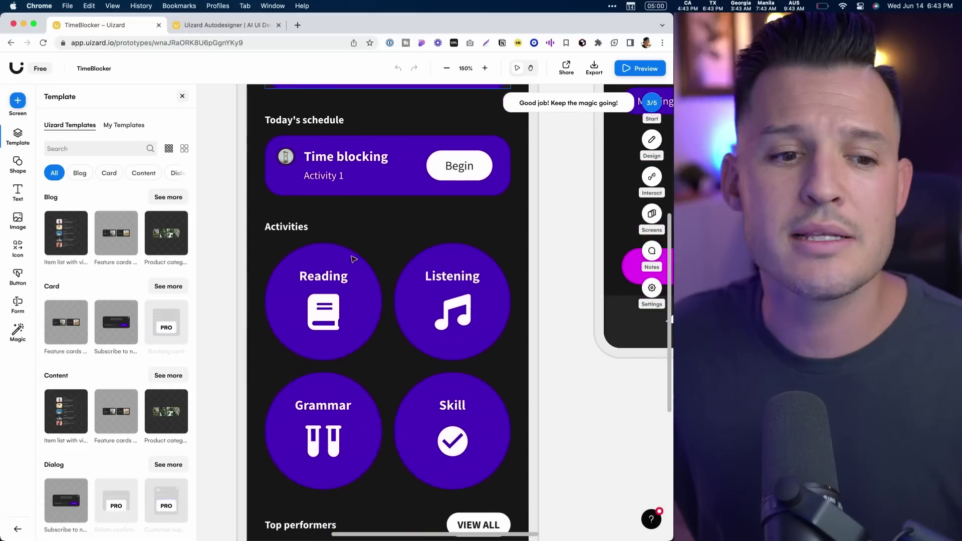
scroll(326, 208, "down", 3)
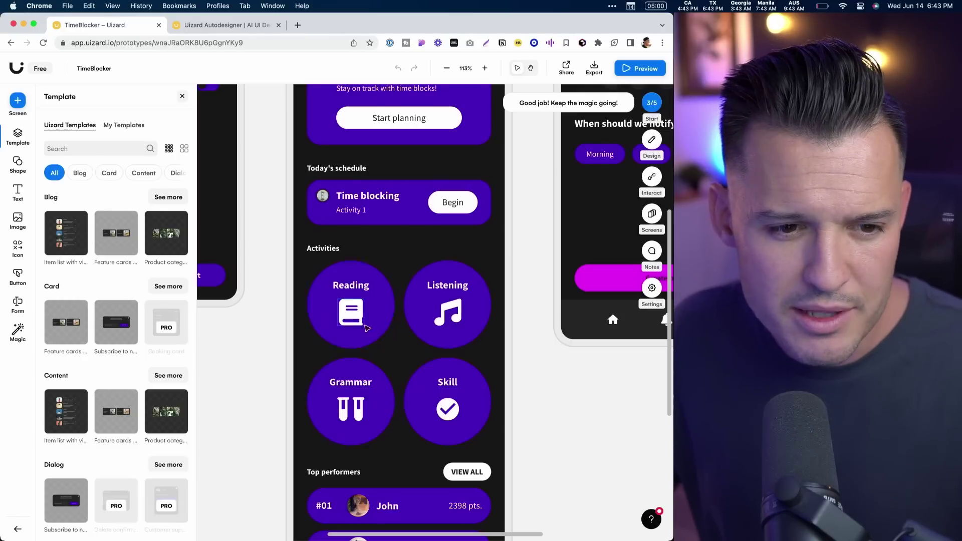
scroll(414, 363, "down", 3)
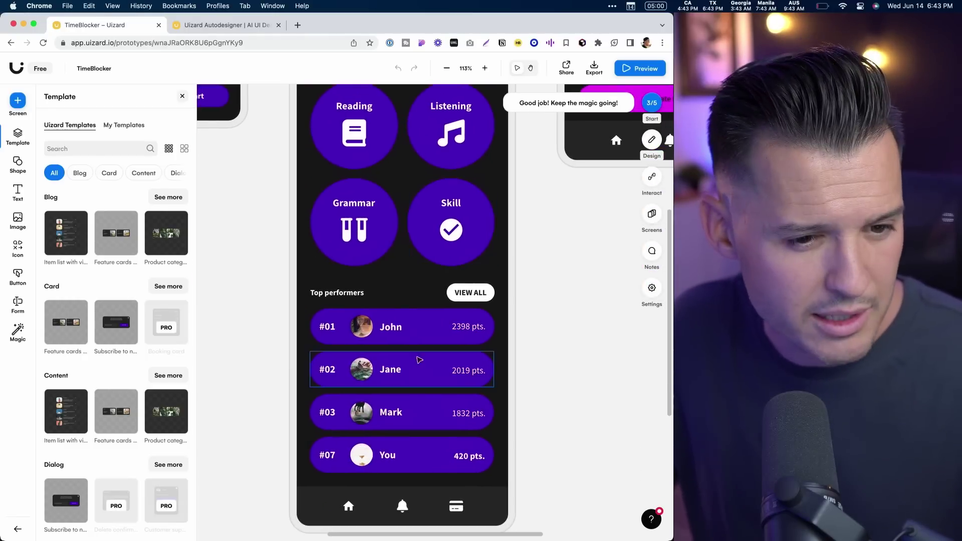
scroll(539, 486, "right", 5)
scroll(540, 486, "up", 5)
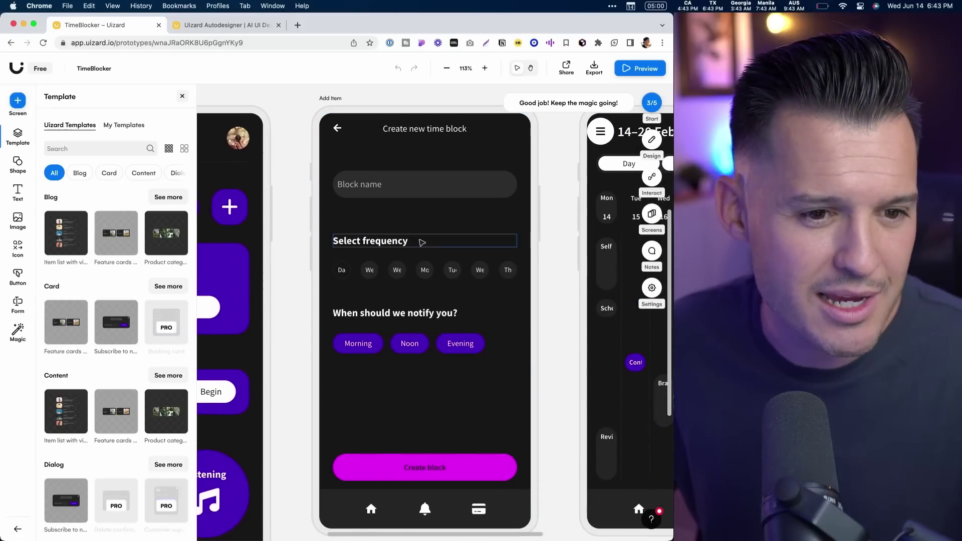
scroll(506, 284, "down", 2)
scroll(506, 284, "right", 1)
scroll(505, 284, "right", 3)
scroll(381, 201, "left", 2)
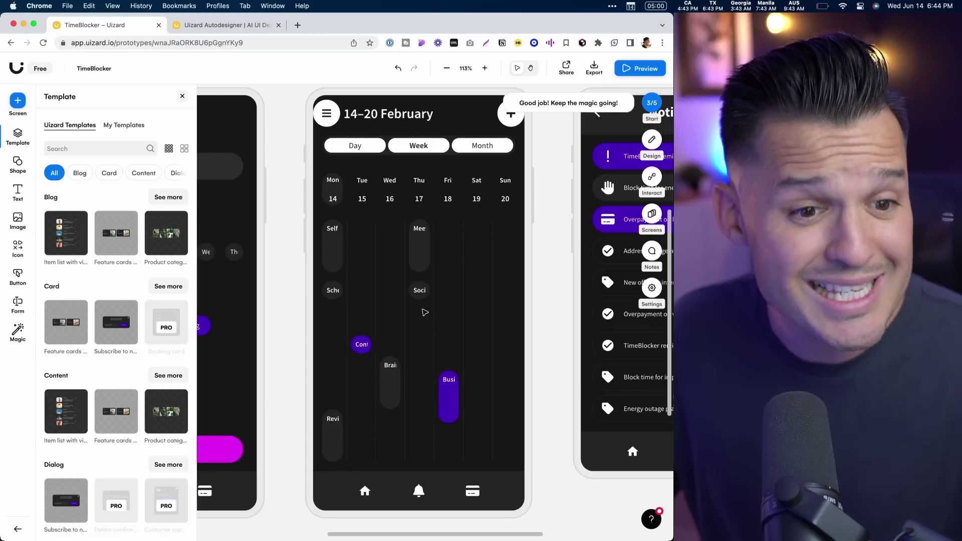
scroll(430, 308, "right", 2)
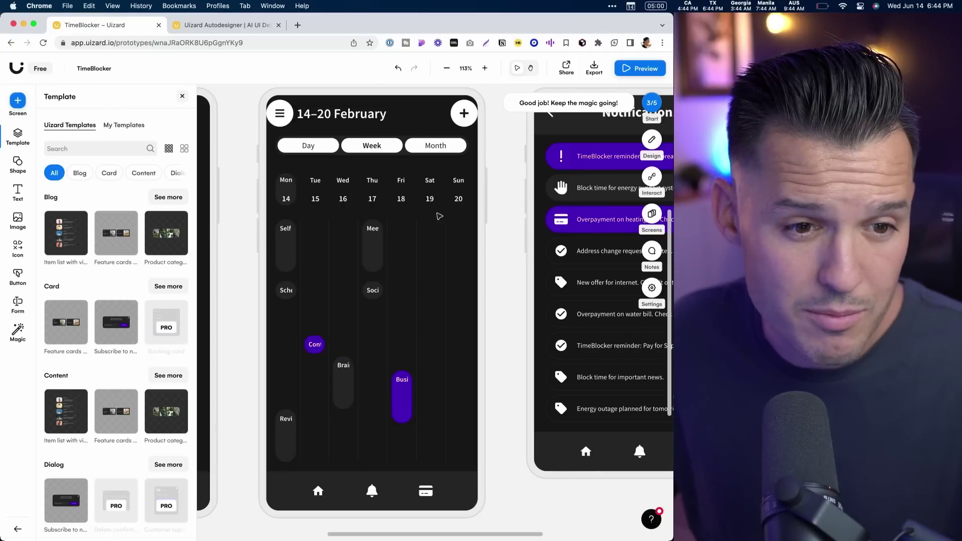
scroll(439, 216, "right", 10)
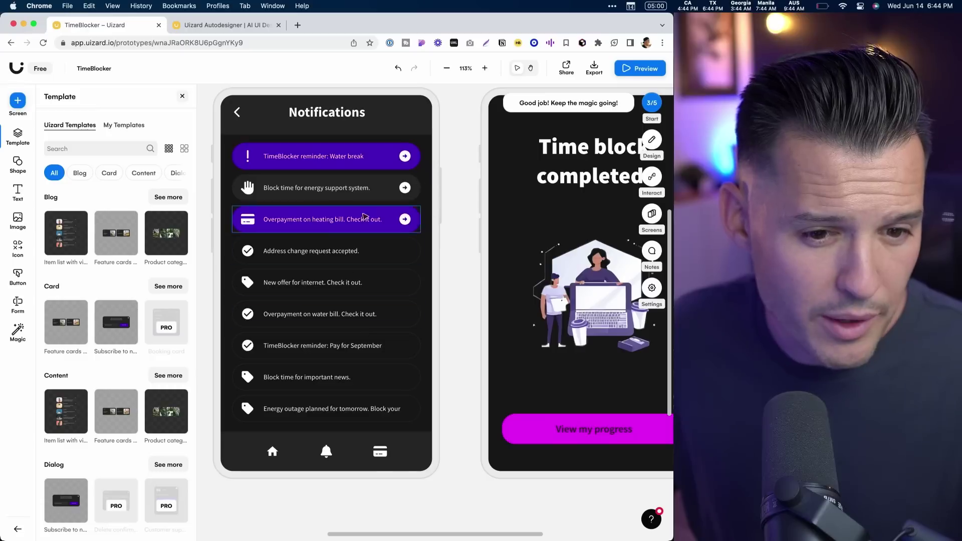
scroll(371, 215, "right", 8)
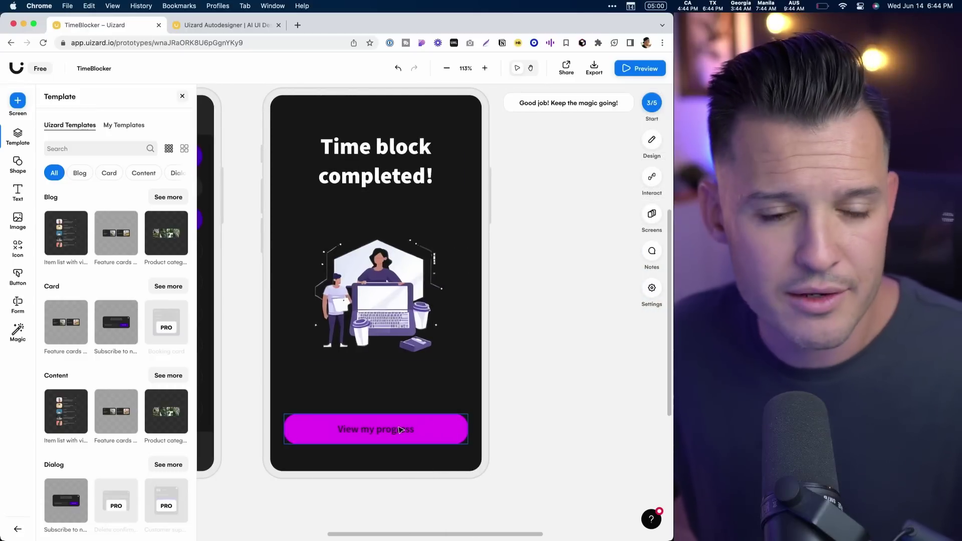